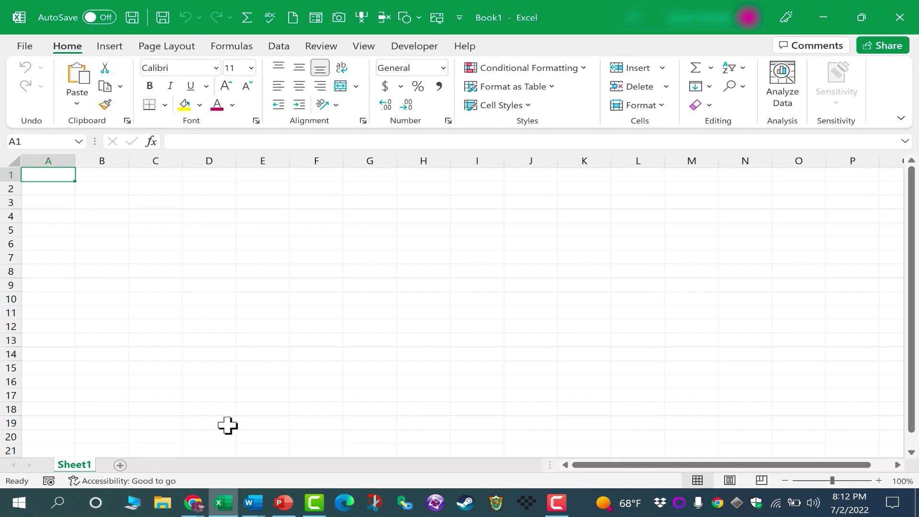
Step: Open another Excel window and bring up the full page of new-workbook templates
{"action": "middle_click", "coordinate": [221, 499]}
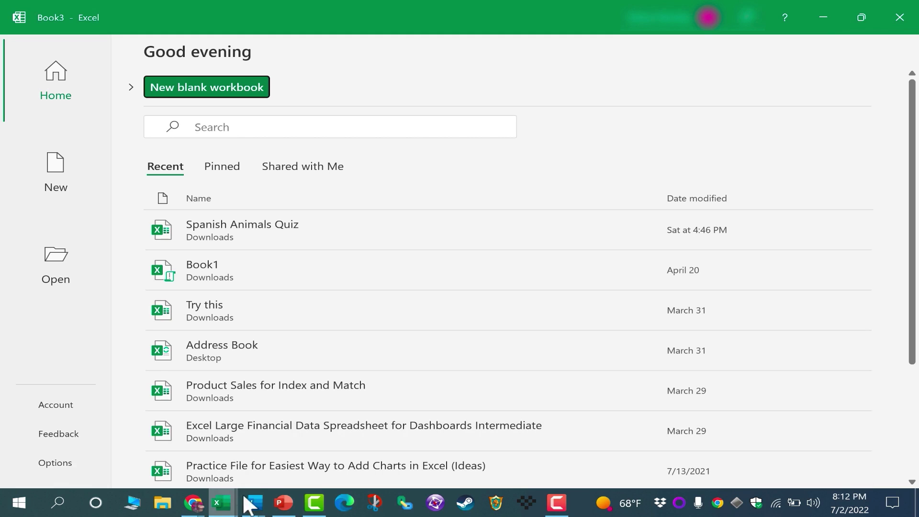
{"action": "key", "text": "shift+Tab"}
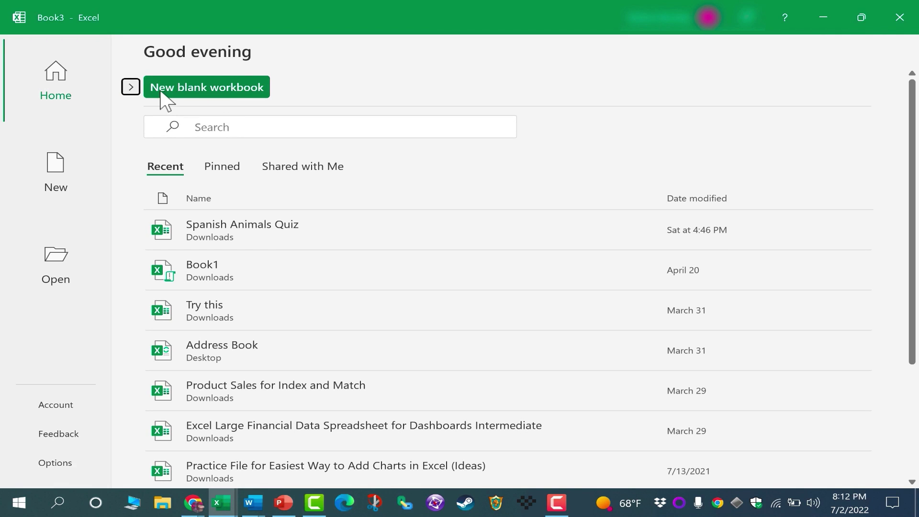
{"action": "left_click", "coordinate": [137, 87]}
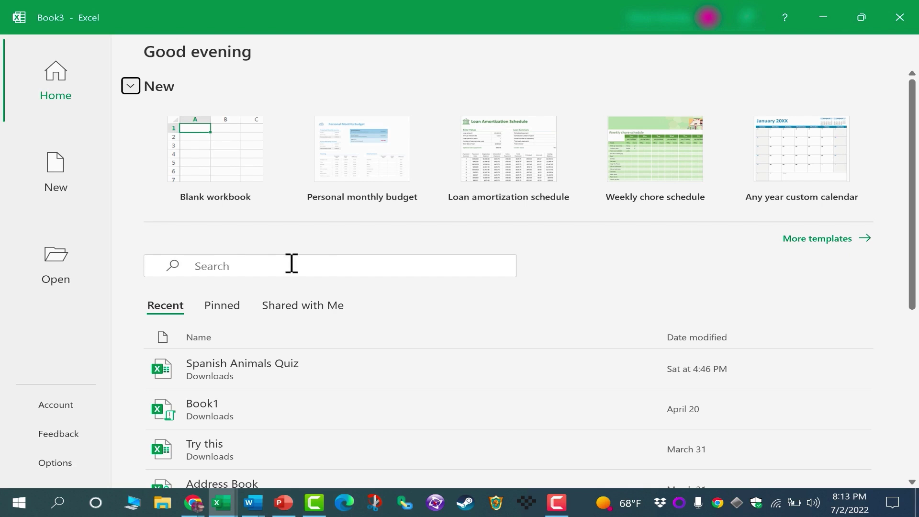
{"action": "left_click", "coordinate": [865, 240]}
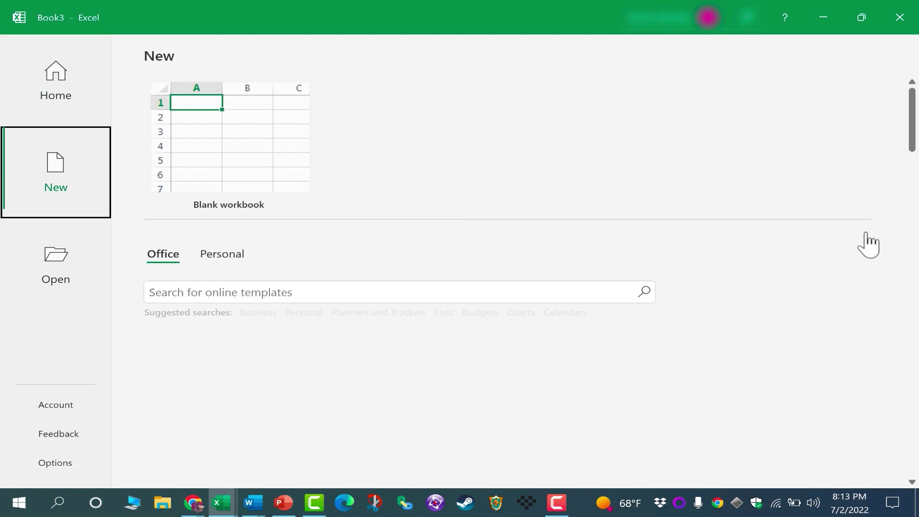
Step: Create the blank workbook Book3, then select column E and cell I4
{"action": "left_click", "coordinate": [246, 169]}
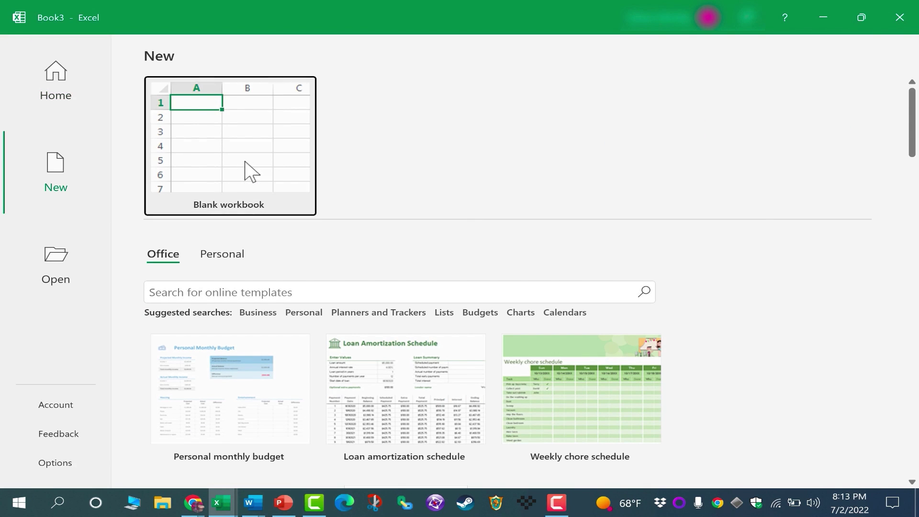
{"action": "left_click", "coordinate": [244, 161]}
{"action": "left_click", "coordinate": [453, 216]}
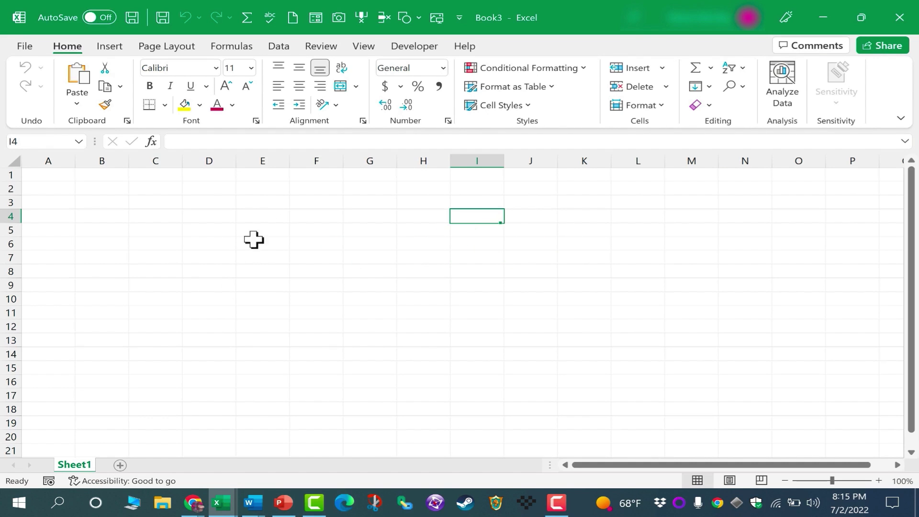
{"action": "left_click", "coordinate": [263, 158]}
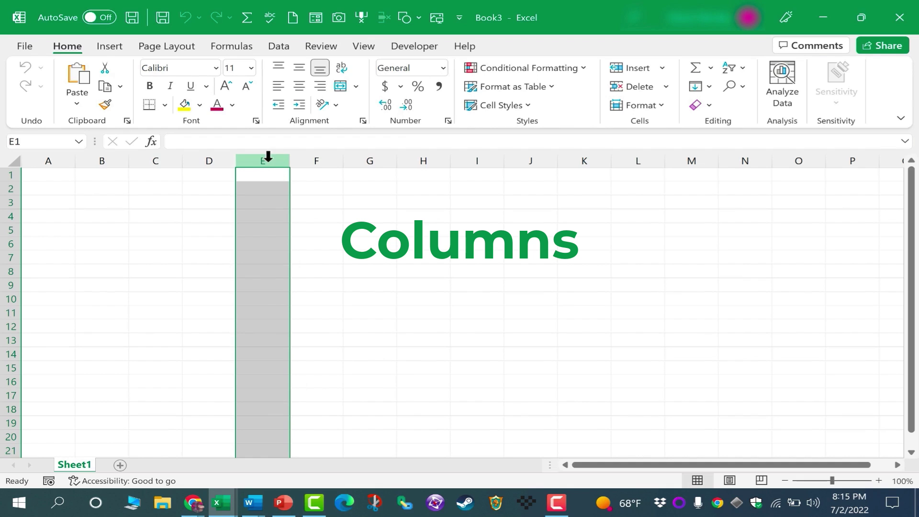
{"action": "left_click", "coordinate": [165, 161]}
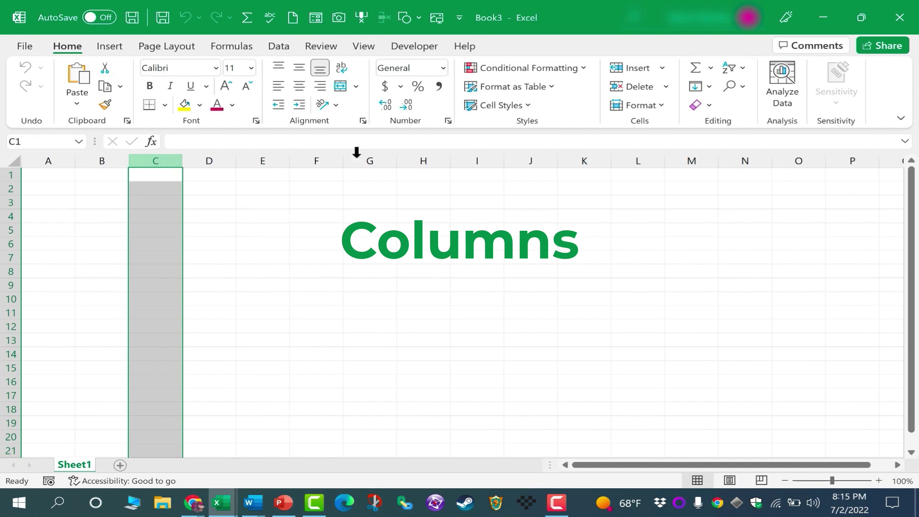
{"action": "left_click", "coordinate": [584, 157]}
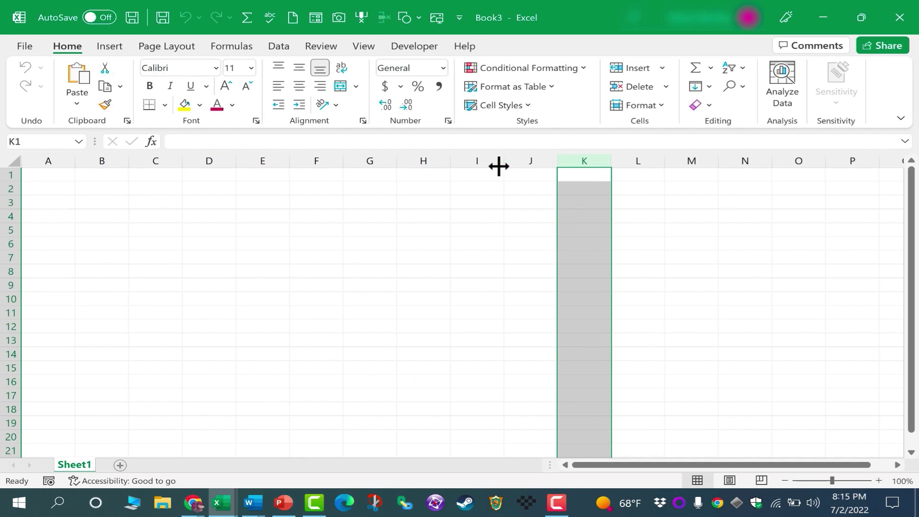
{"action": "left_click", "coordinate": [486, 161]}
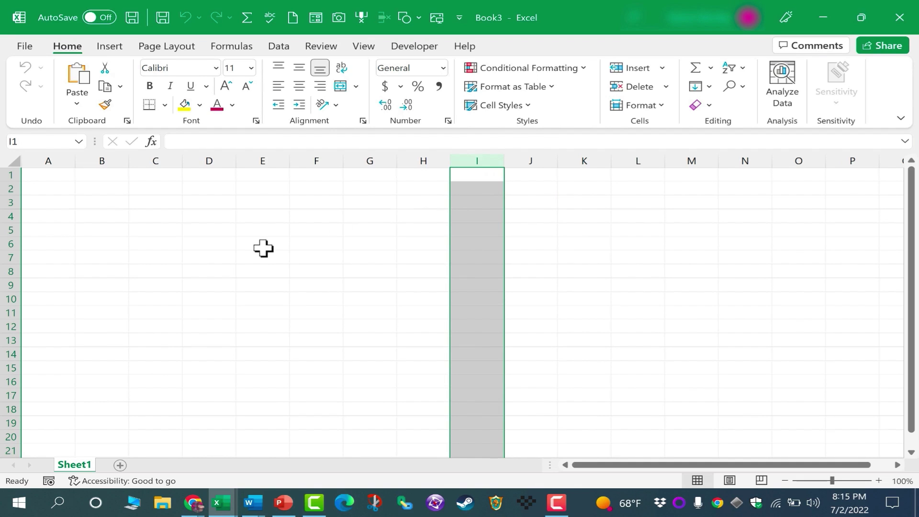
{"action": "left_click", "coordinate": [10, 201]}
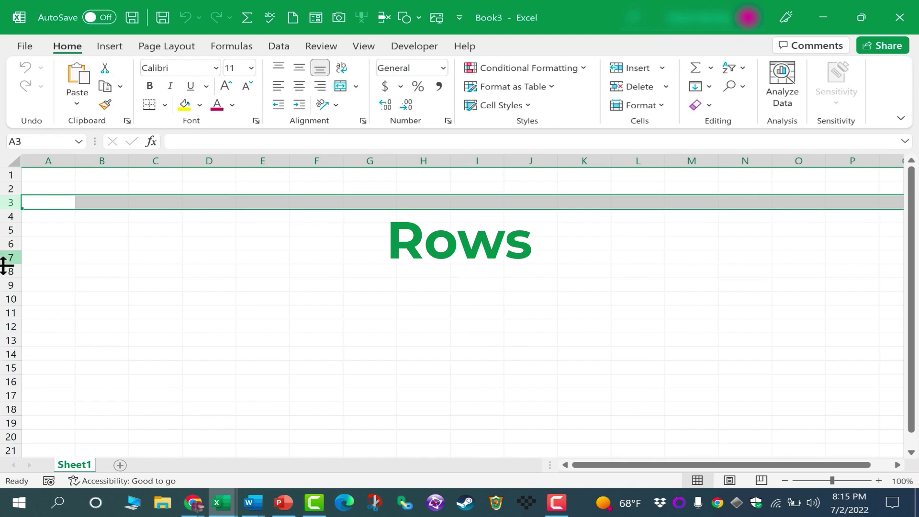
{"action": "left_click", "coordinate": [7, 287]}
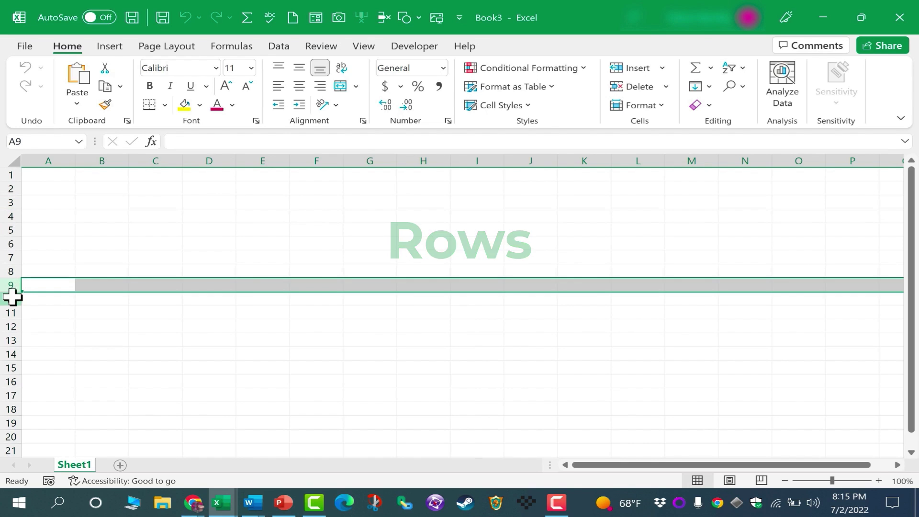
{"action": "left_click", "coordinate": [6, 298]}
{"action": "left_click", "coordinate": [273, 160]}
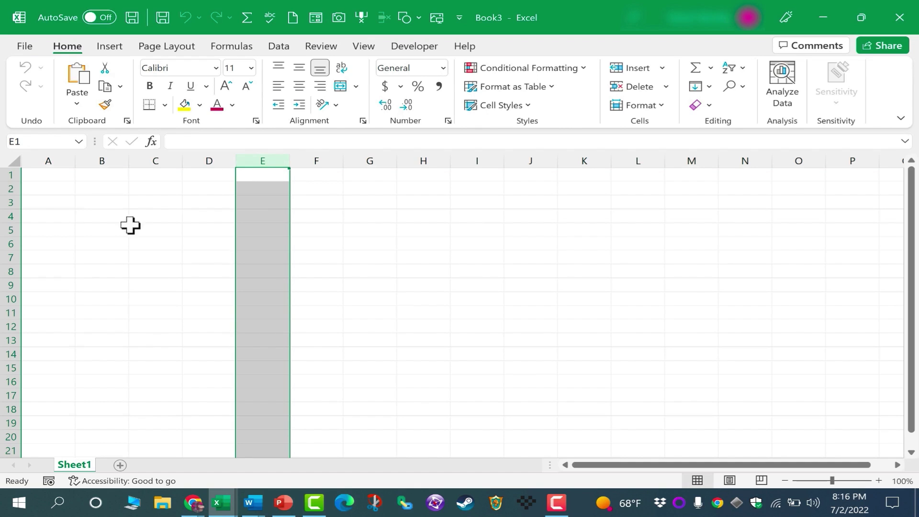
{"action": "left_click", "coordinate": [8, 327]}
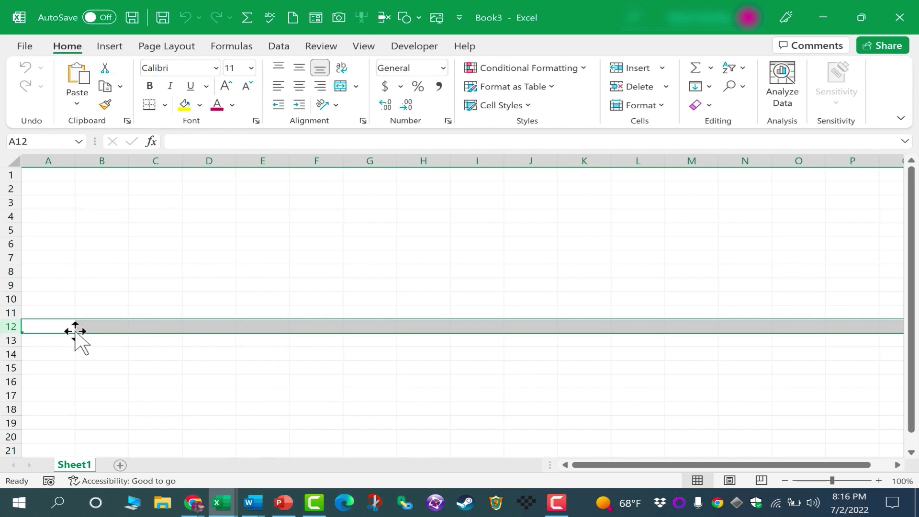
{"action": "left_click", "coordinate": [276, 158]}
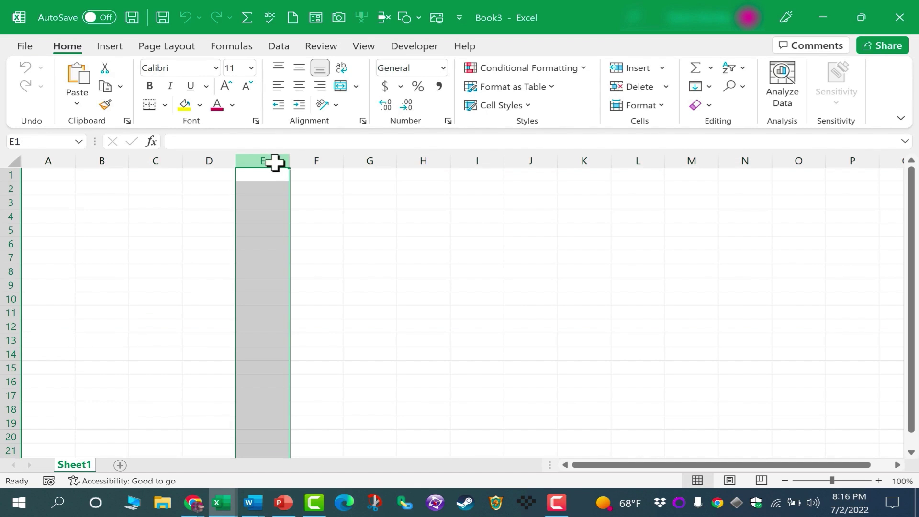
{"action": "left_click", "coordinate": [9, 299]}
{"action": "left_click", "coordinate": [274, 298]}
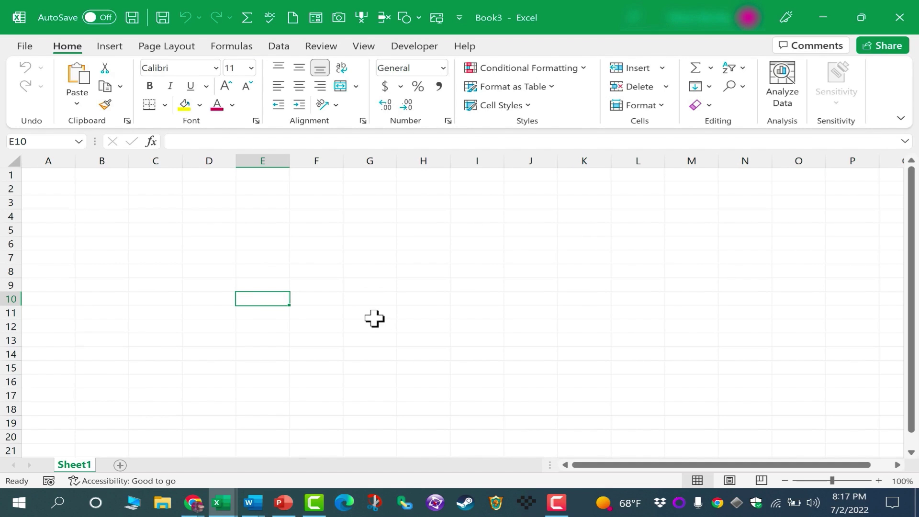
{"action": "left_click", "coordinate": [311, 305]}
{"action": "left_click", "coordinate": [274, 300]}
{"action": "left_click", "coordinate": [315, 271]}
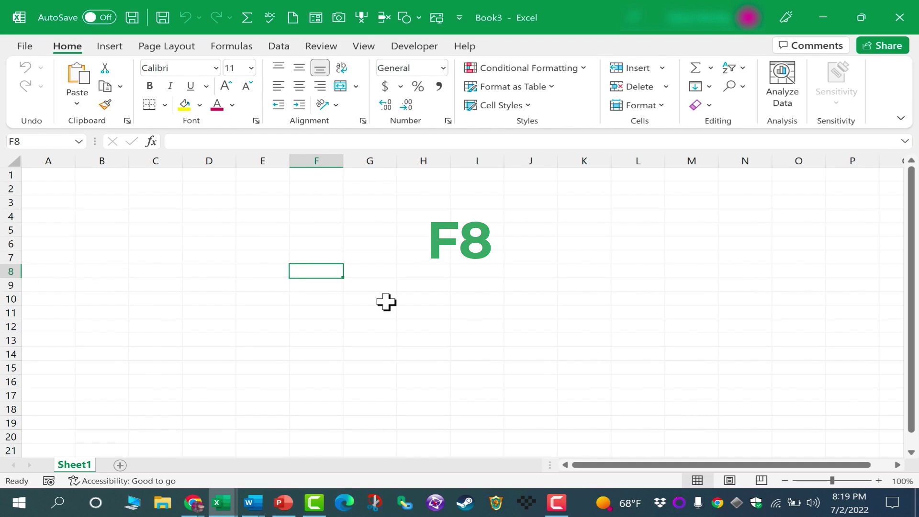
{"action": "left_click", "coordinate": [647, 216]}
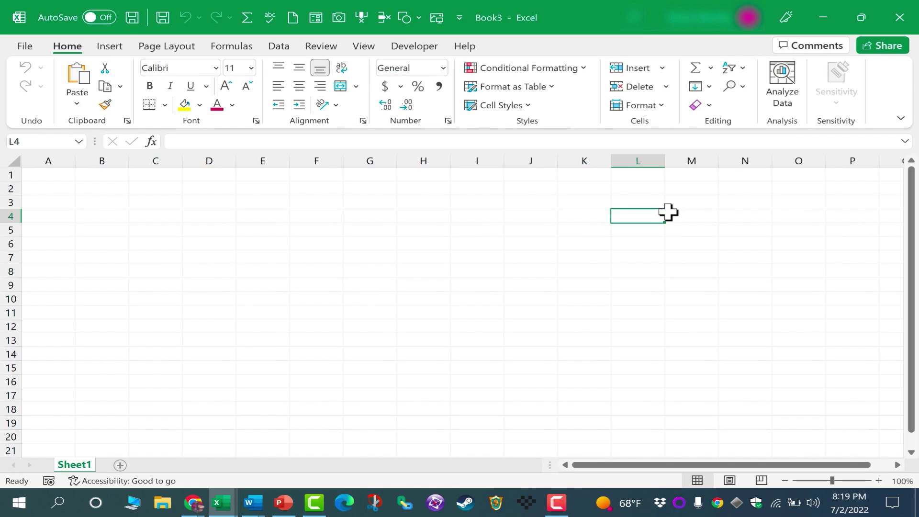
{"action": "left_click", "coordinate": [106, 255]}
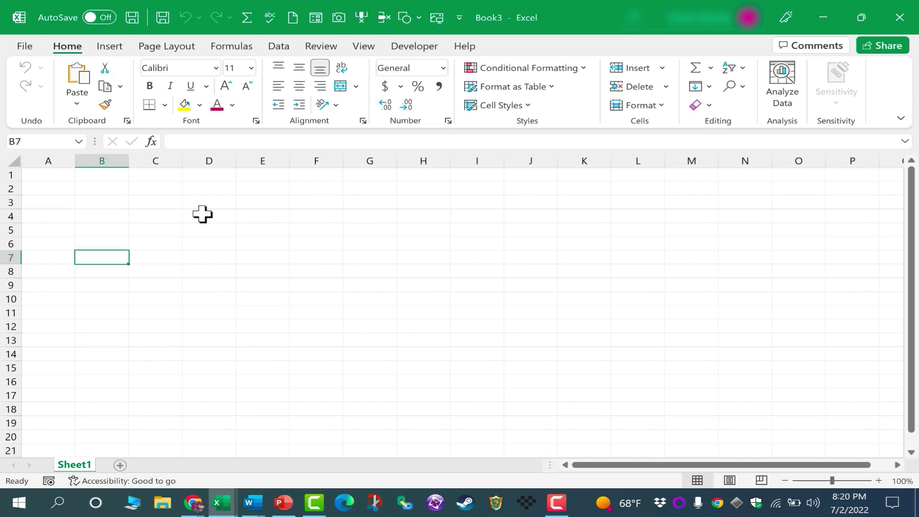
{"action": "left_click_drag", "start_coordinate": [203, 214], "coordinate": [531, 357]}
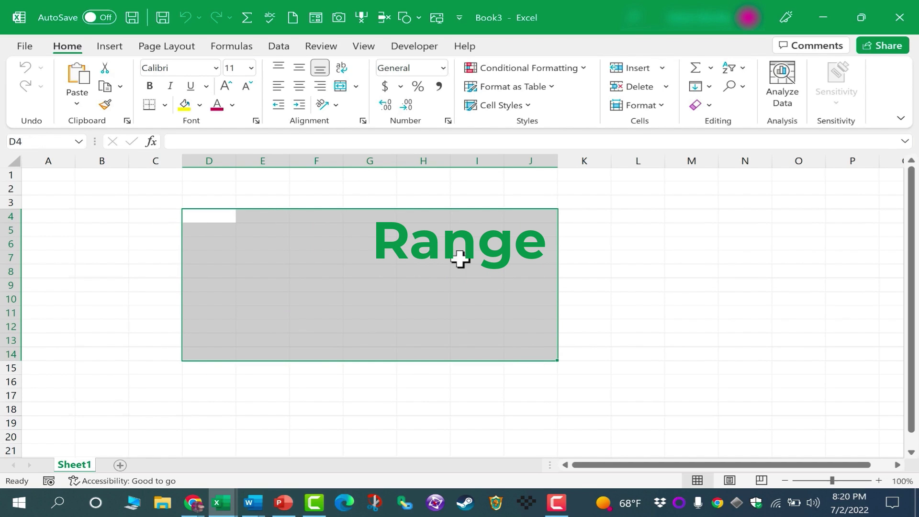
{"action": "left_click_drag", "start_coordinate": [459, 259], "coordinate": [520, 355]}
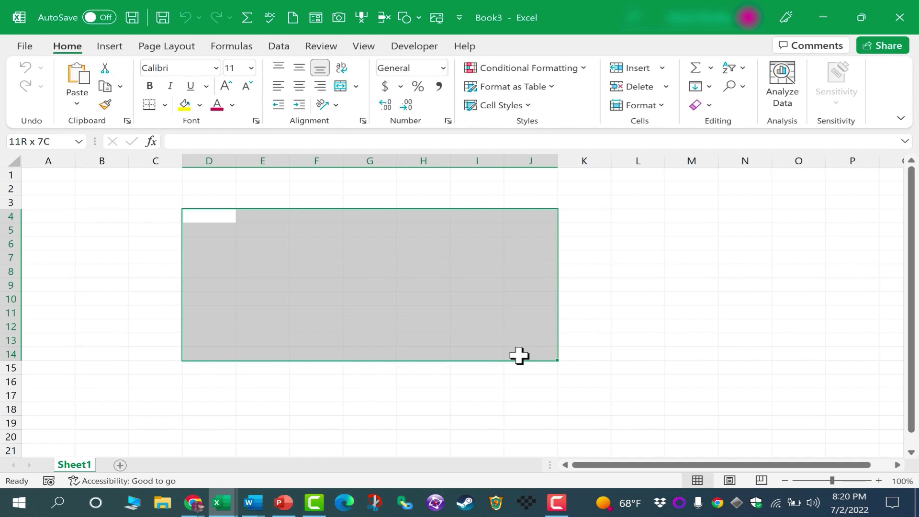
{"action": "left_click_drag", "start_coordinate": [186, 217], "coordinate": [534, 348]}
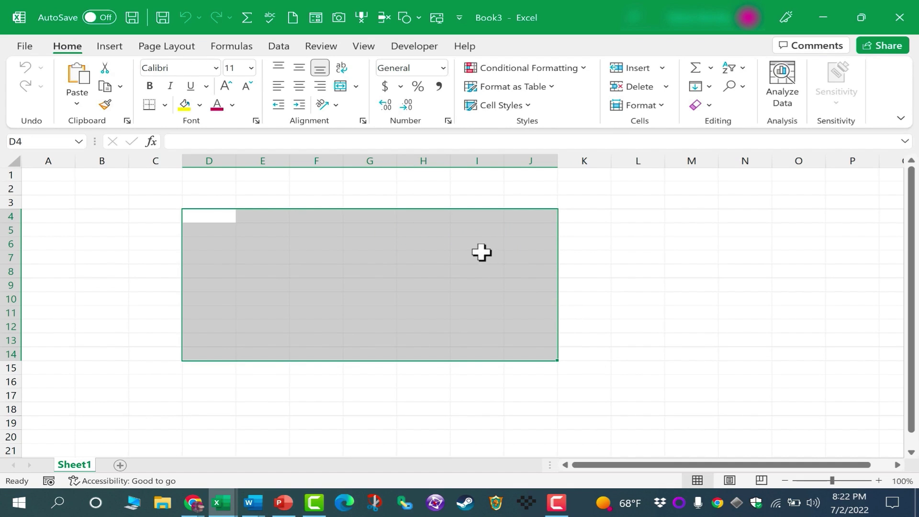
Step: Practise selecting on Sheet1: column F, row 5, cells F5 and G6, range E5:L15, then D15
{"action": "left_click", "coordinate": [317, 158]}
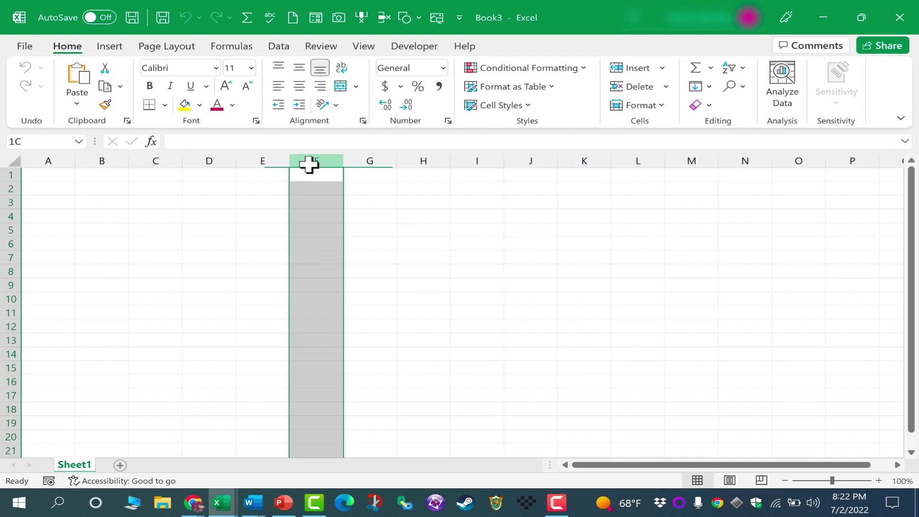
{"action": "left_click", "coordinate": [7, 229]}
{"action": "left_click", "coordinate": [321, 232]}
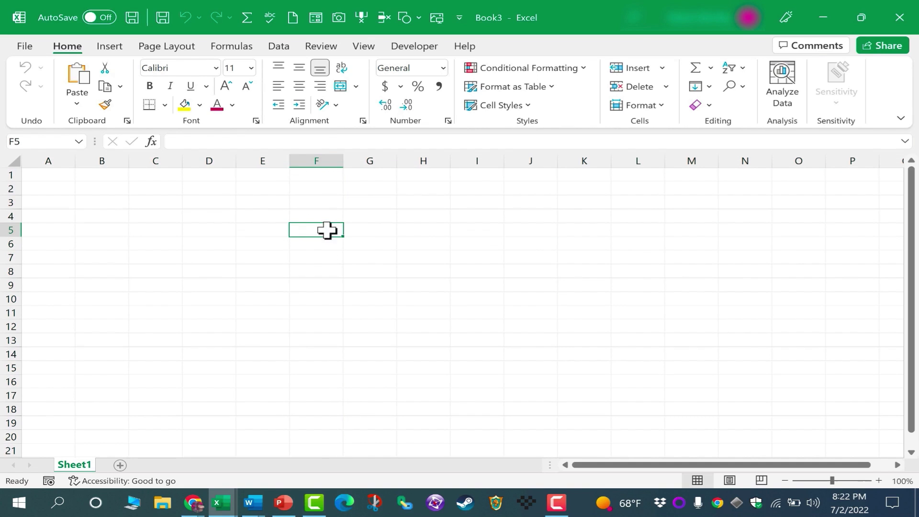
{"action": "left_click", "coordinate": [372, 244]}
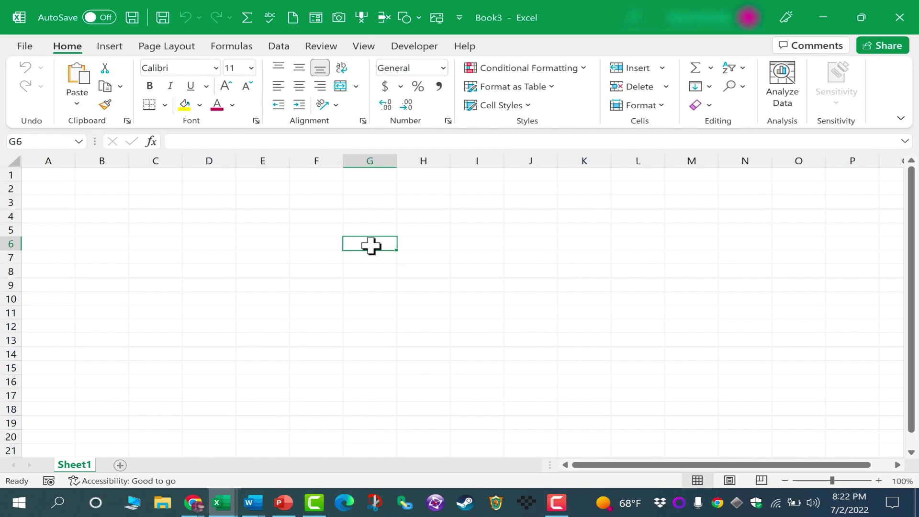
{"action": "left_click_drag", "start_coordinate": [264, 232], "coordinate": [658, 372]}
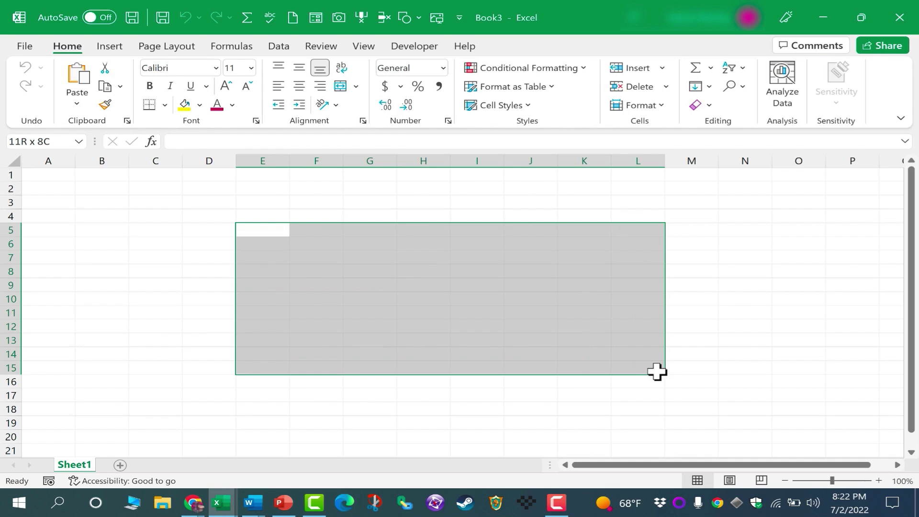
{"action": "left_click", "coordinate": [227, 367]}
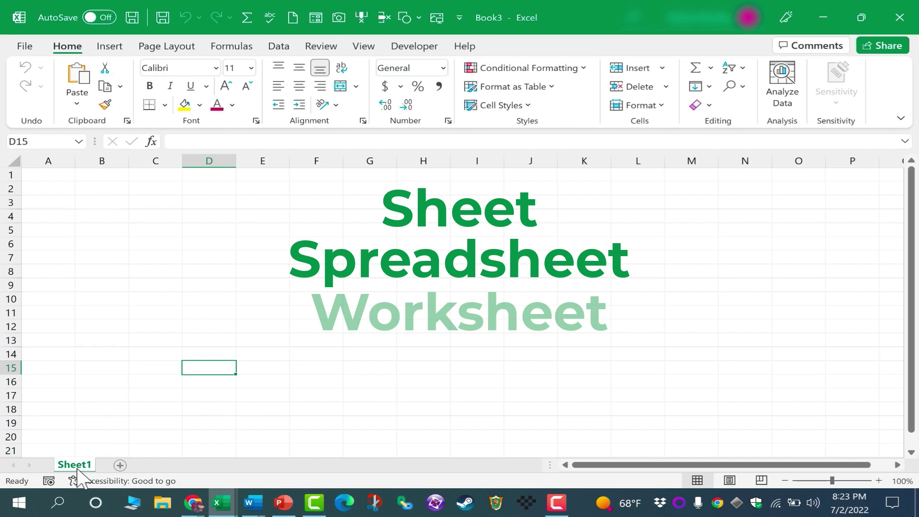
Step: Add Sheet2 and Sheet3, then switch between the sheet tabs, ending on Sheet1
{"action": "left_click", "coordinate": [120, 465]}
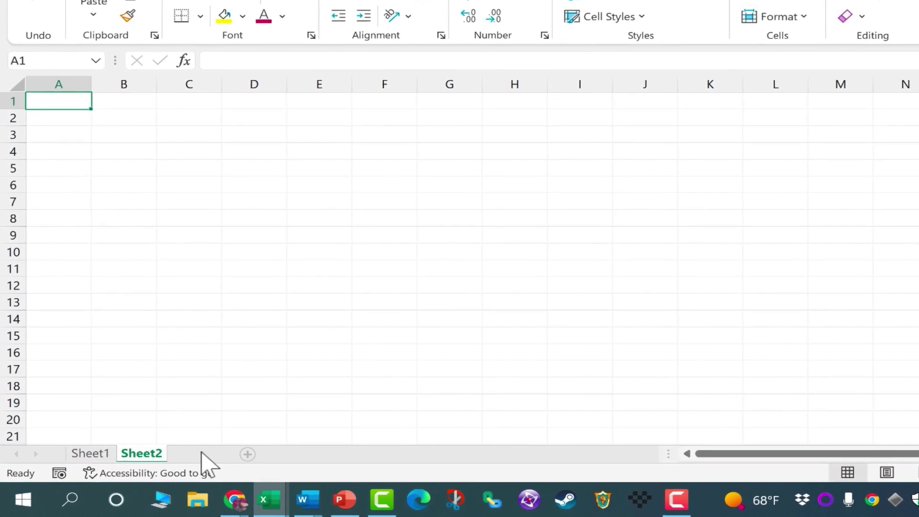
{"action": "left_click", "coordinate": [181, 459]}
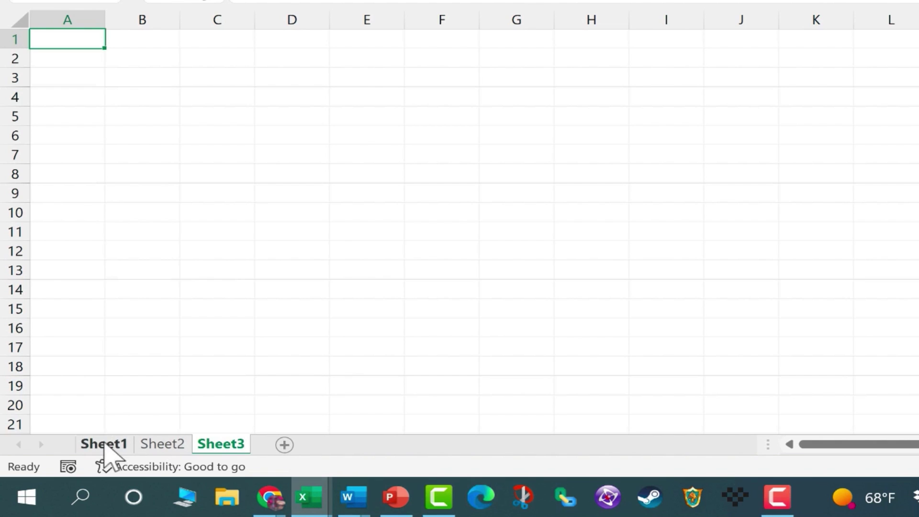
{"action": "left_click", "coordinate": [118, 445]}
{"action": "left_click", "coordinate": [170, 445]}
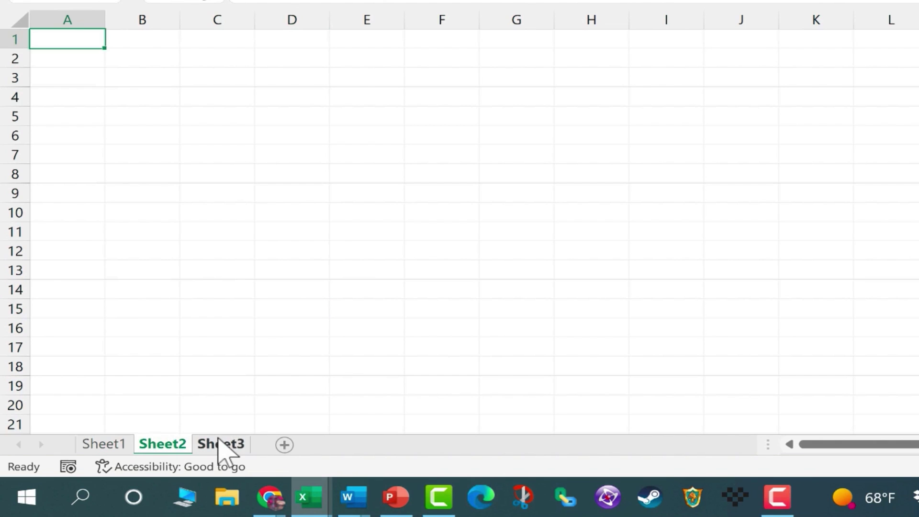
{"action": "left_click", "coordinate": [113, 444]}
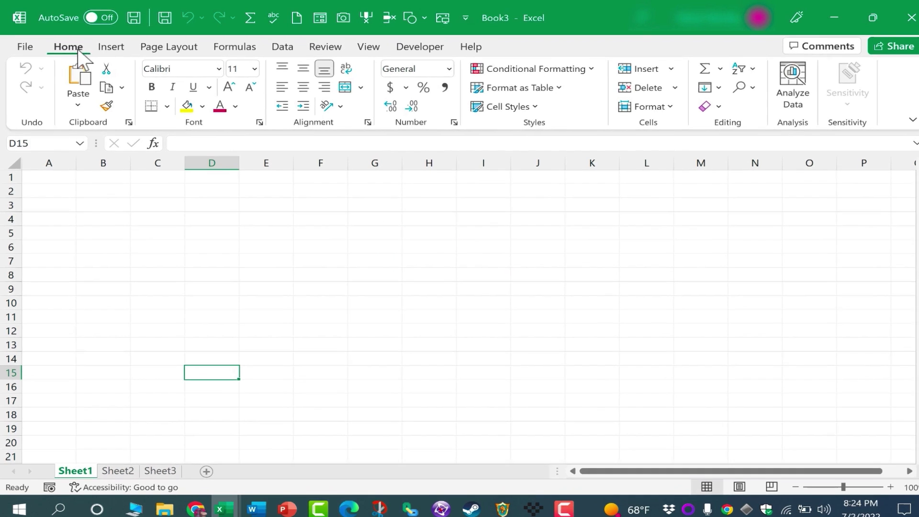
Step: Tour the Insert, Page Layout, Data, Home, Formulas and View ribbon tabs, ending on Insert
{"action": "left_click", "coordinate": [111, 46]}
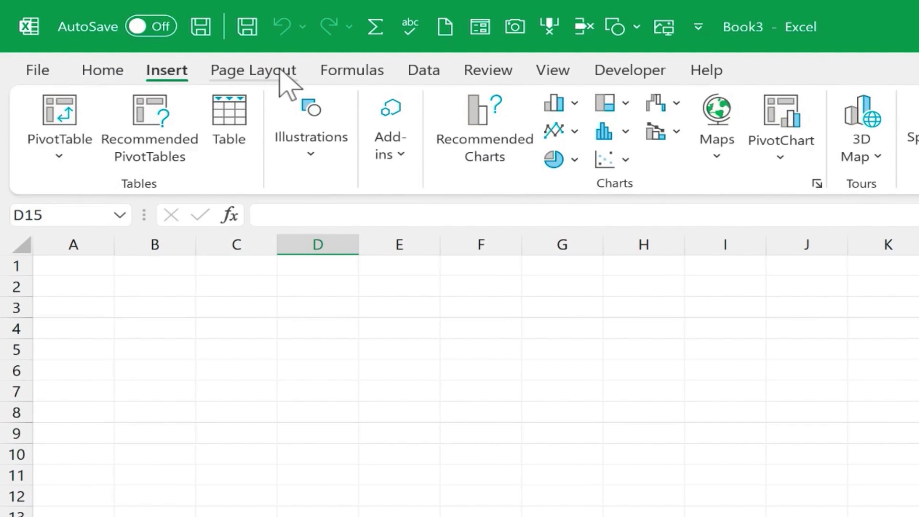
{"action": "left_click", "coordinate": [281, 71]}
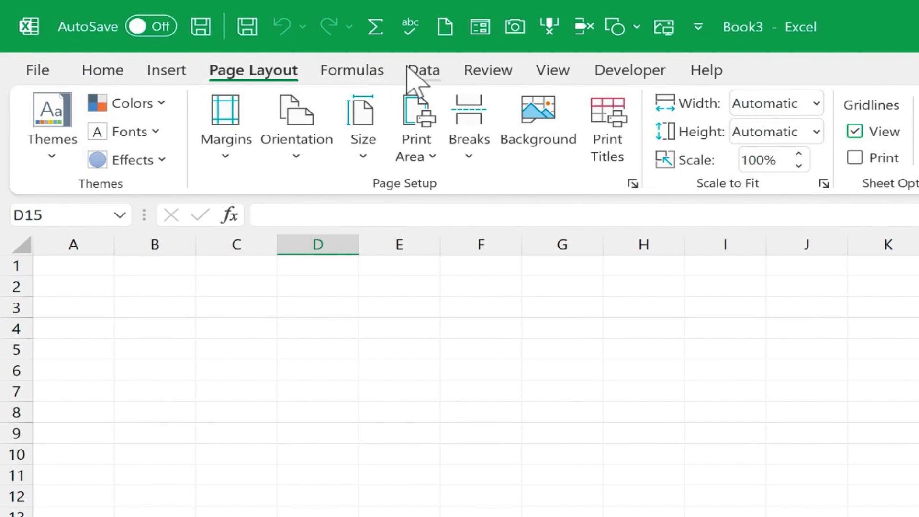
{"action": "left_click", "coordinate": [428, 76]}
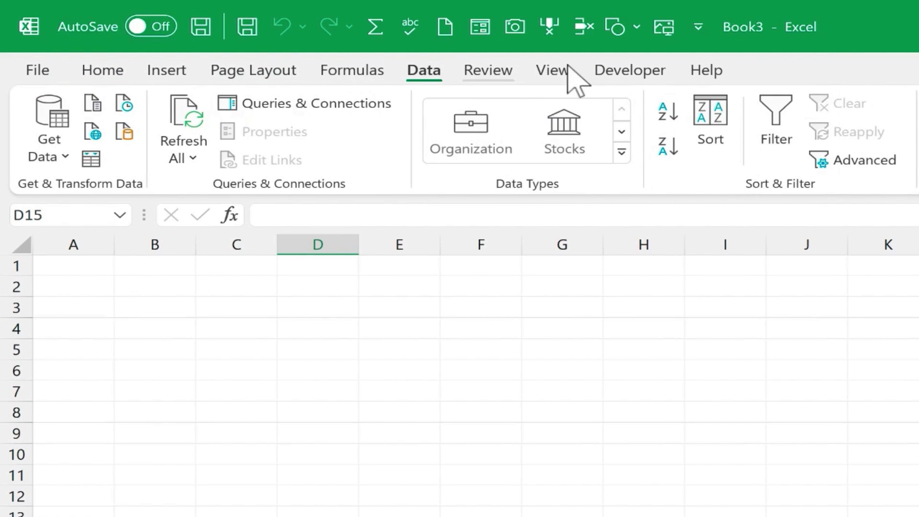
{"action": "left_click", "coordinate": [101, 72]}
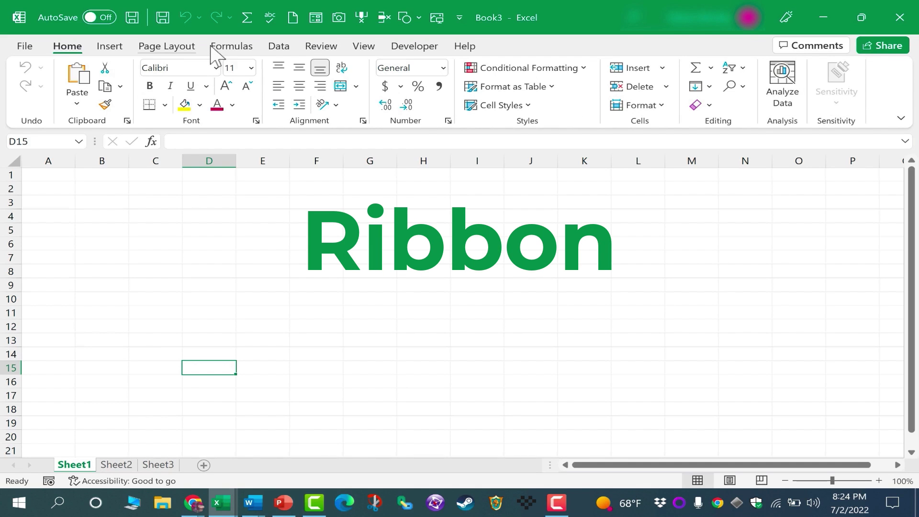
{"action": "left_click", "coordinate": [231, 46]}
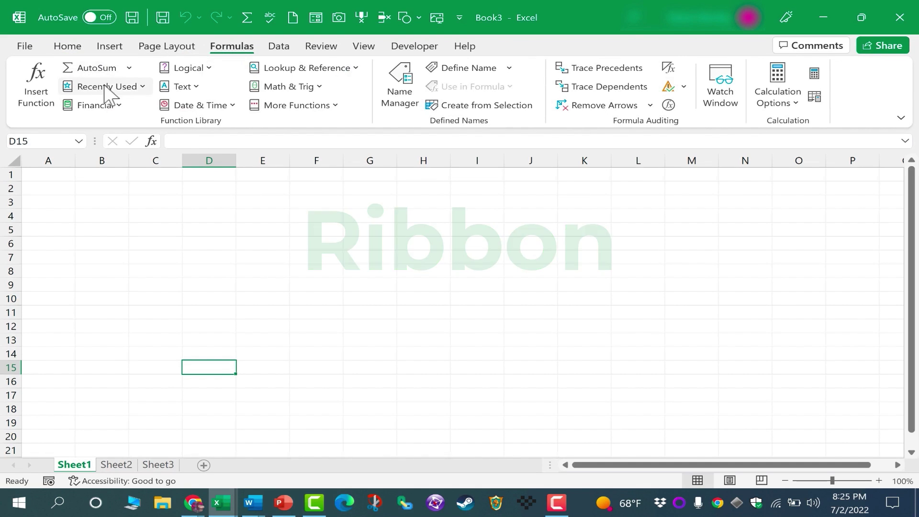
{"action": "left_click", "coordinate": [364, 48]}
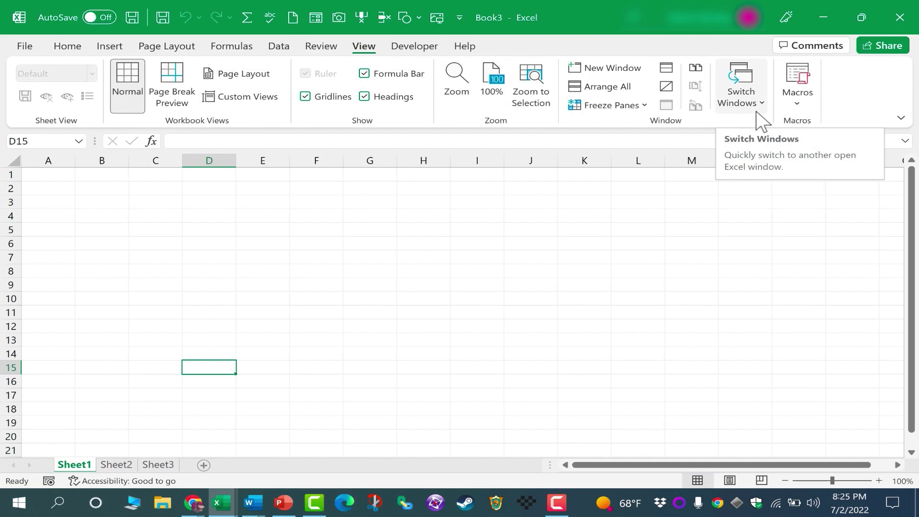
{"action": "left_click", "coordinate": [114, 46]}
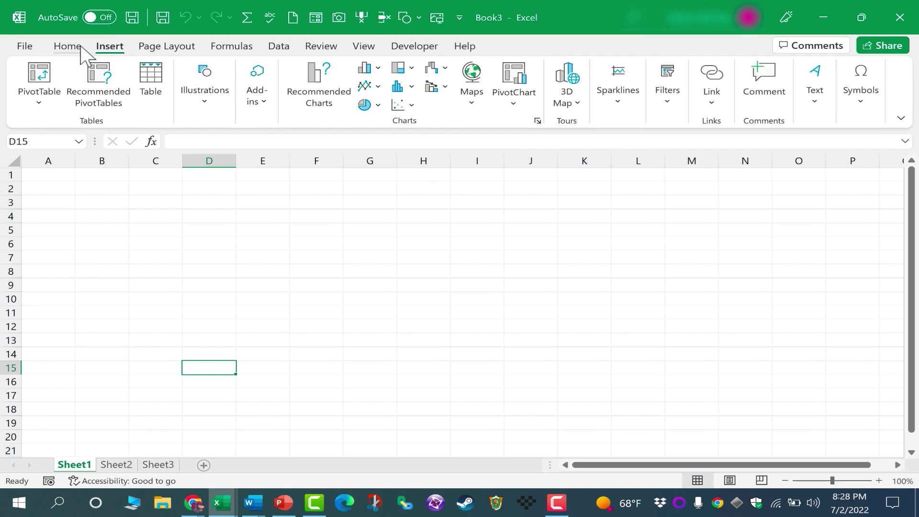
{"action": "left_click", "coordinate": [68, 46]}
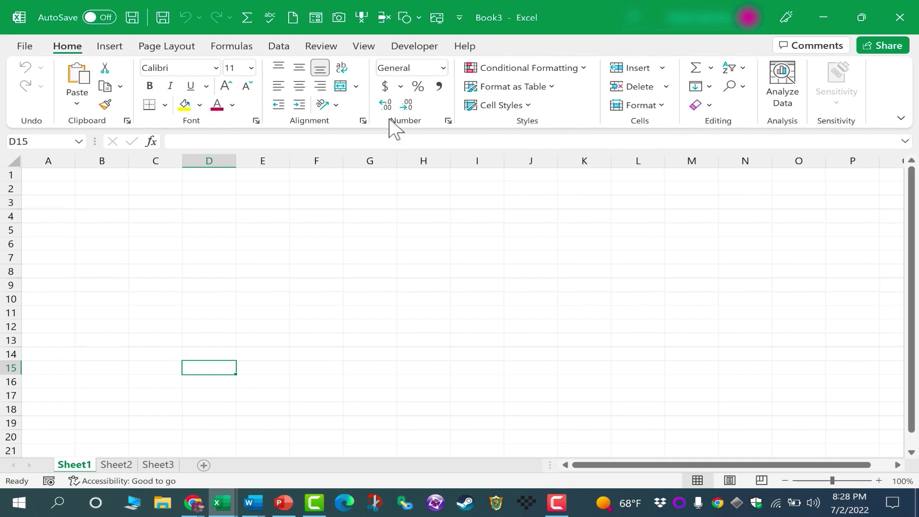
{"action": "left_click", "coordinate": [363, 121]}
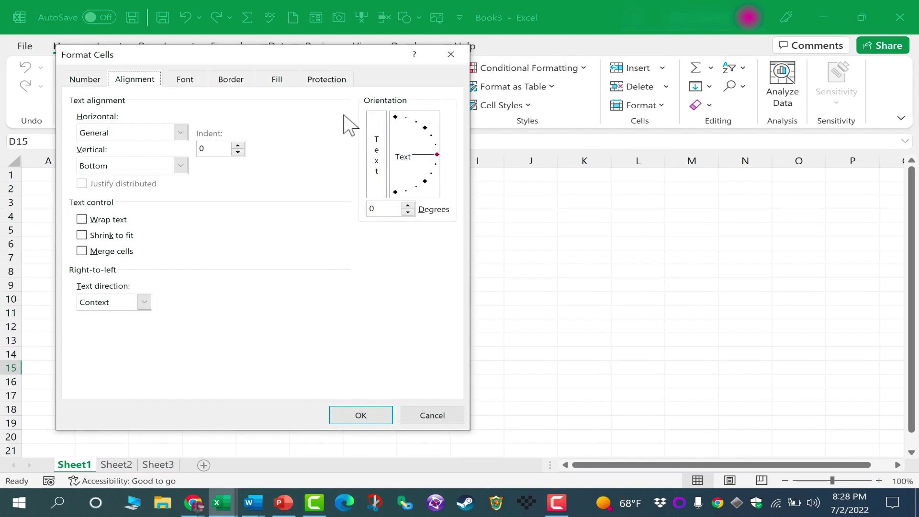
{"action": "left_click", "coordinate": [231, 79]}
{"action": "left_click", "coordinate": [293, 80]}
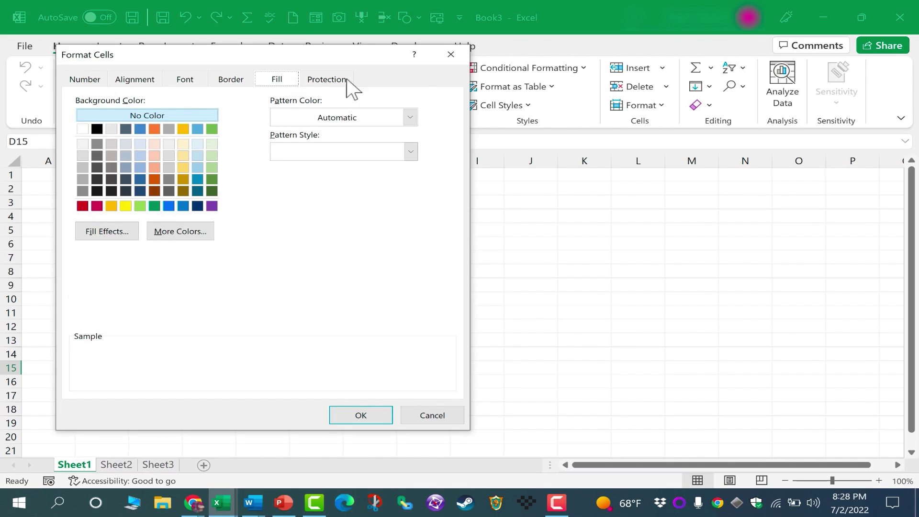
{"action": "key", "text": "Escape"}
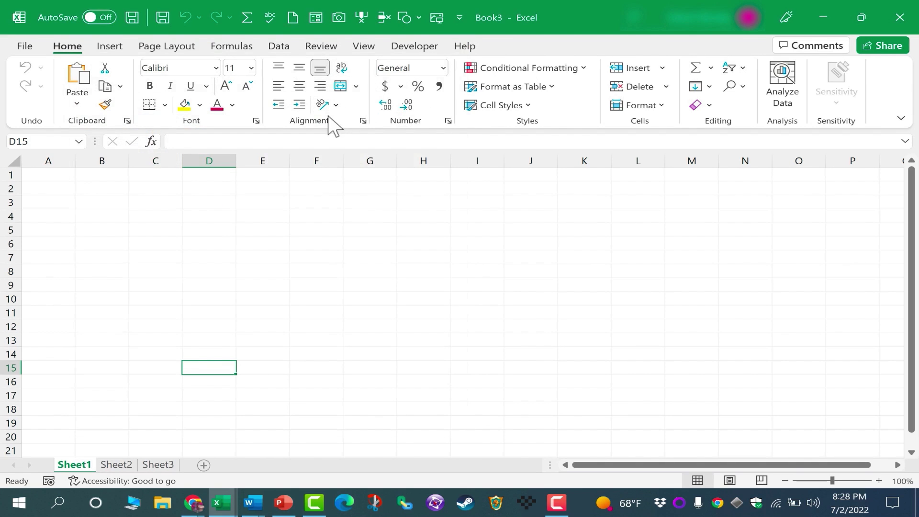
{"action": "left_click", "coordinate": [110, 46]}
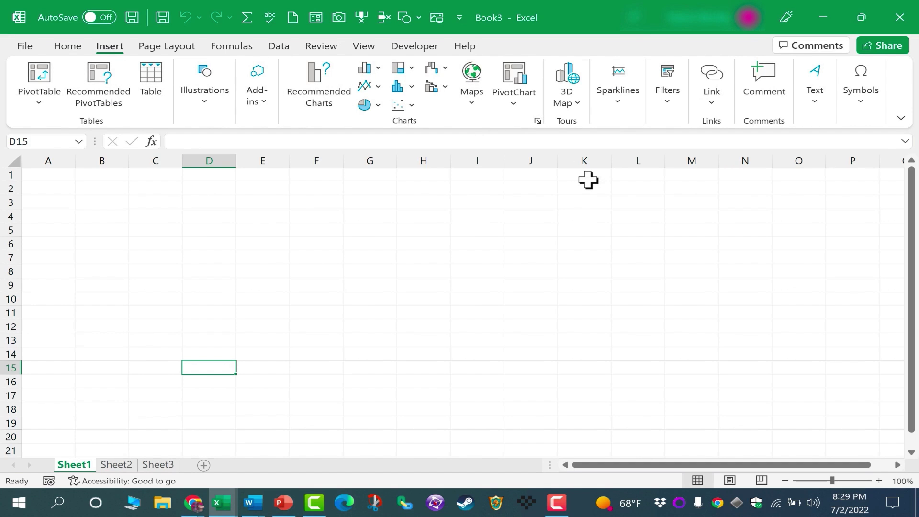
{"action": "left_click_drag", "start_coordinate": [912, 225], "coordinate": [917, 345]}
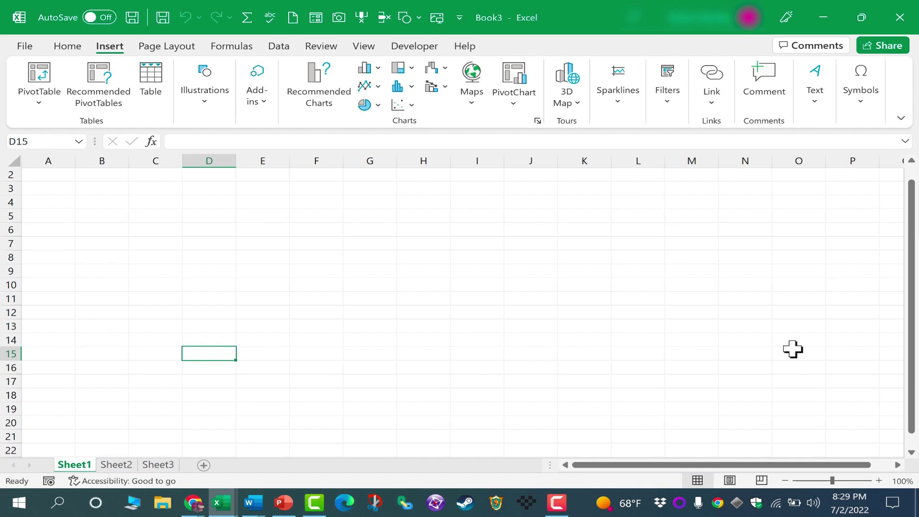
{"action": "scroll", "coordinate": [785, 351], "scroll_direction": "down", "scroll_amount": 6}
{"action": "left_click_drag", "start_coordinate": [911, 337], "coordinate": [910, 211]}
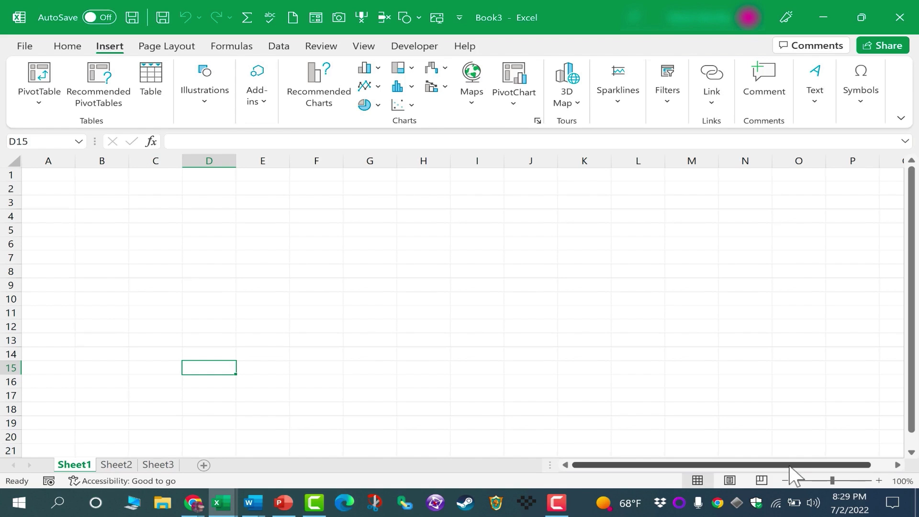
{"action": "left_click_drag", "start_coordinate": [790, 474], "coordinate": [661, 469]}
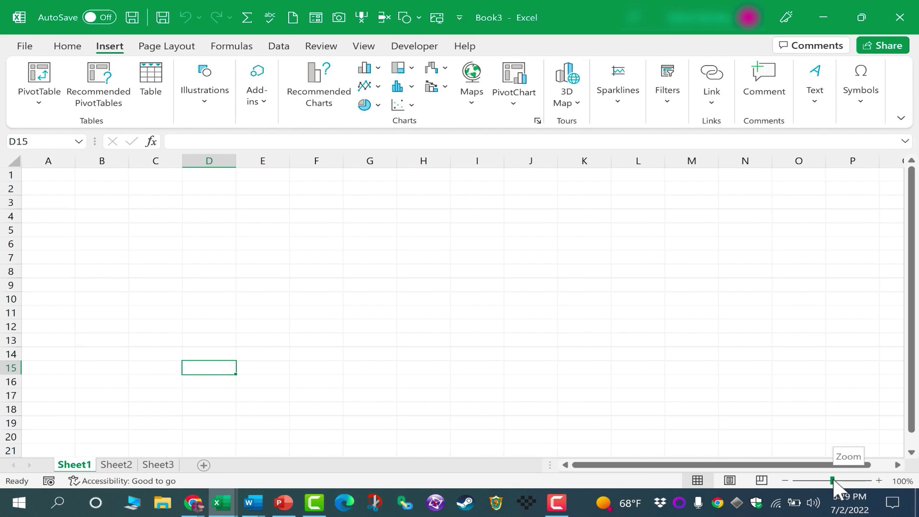
{"action": "mouse_move", "coordinate": [833, 479]}
{"action": "left_mouse_down"}
{"action": "mouse_move", "coordinate": [848, 479]}
{"action": "mouse_move", "coordinate": [805, 481]}
{"action": "mouse_move", "coordinate": [857, 481]}
{"action": "mouse_move", "coordinate": [815, 479]}
{"action": "mouse_move", "coordinate": [833, 481]}
{"action": "left_mouse_up"}
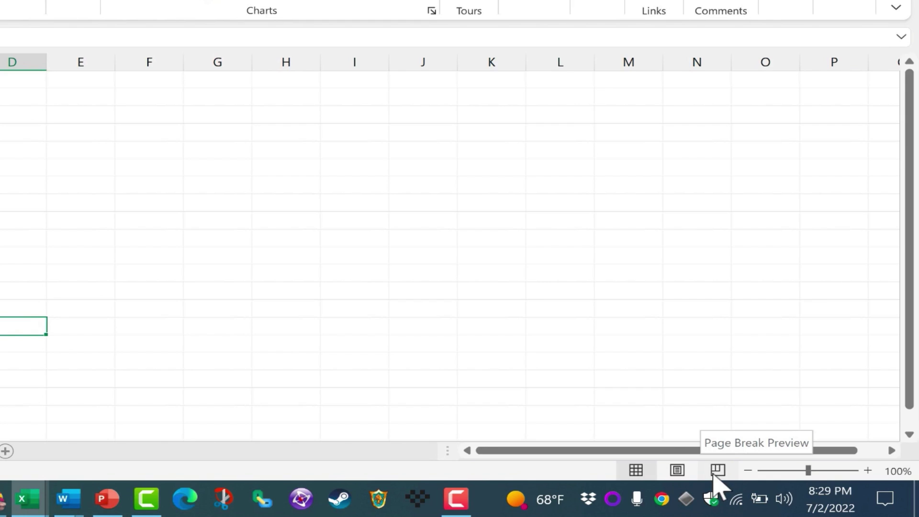
{"action": "left_click", "coordinate": [716, 474]}
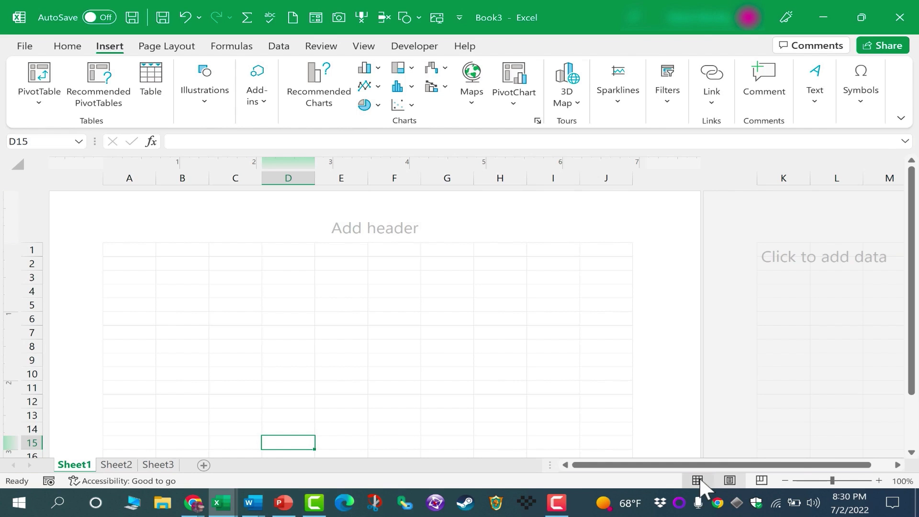
{"action": "left_click", "coordinate": [699, 480]}
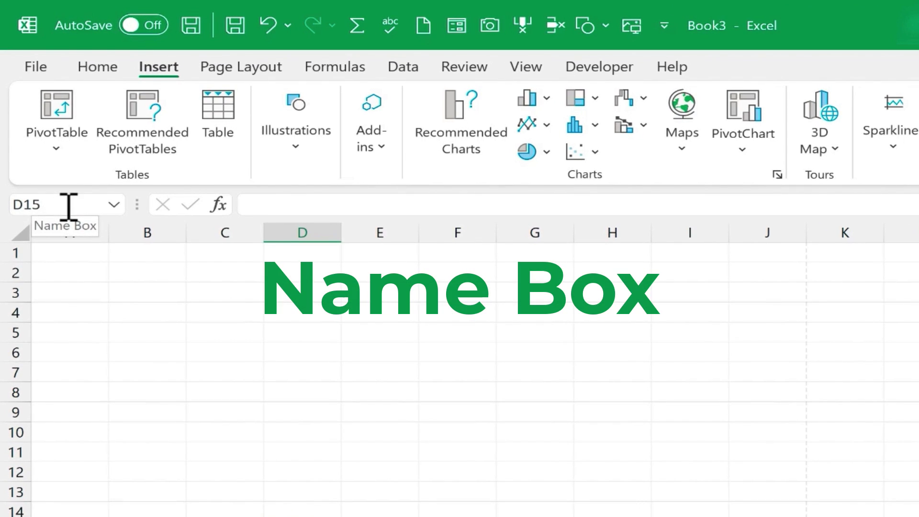
Step: Select cell F4, then move the active cell with the arrow keys to E3
{"action": "left_click", "coordinate": [470, 308]}
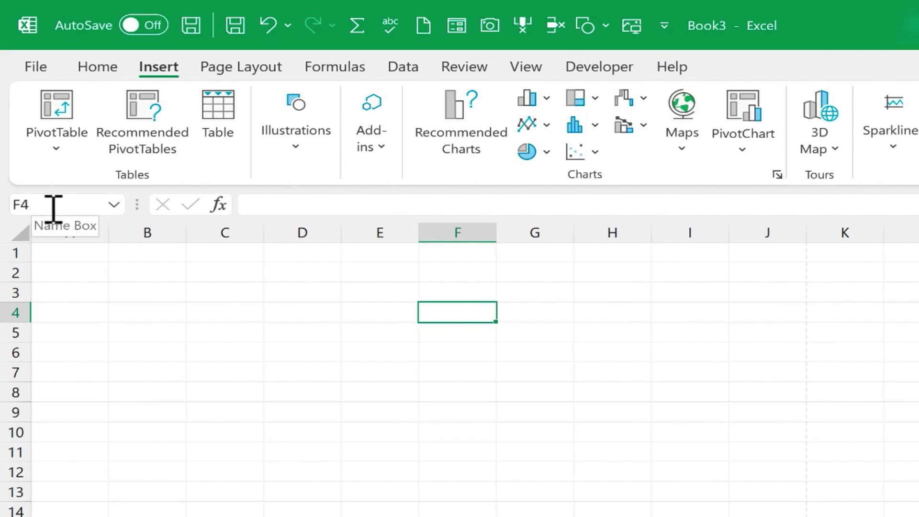
{"action": "key", "text": "Left"}
{"action": "key", "text": "Up"}
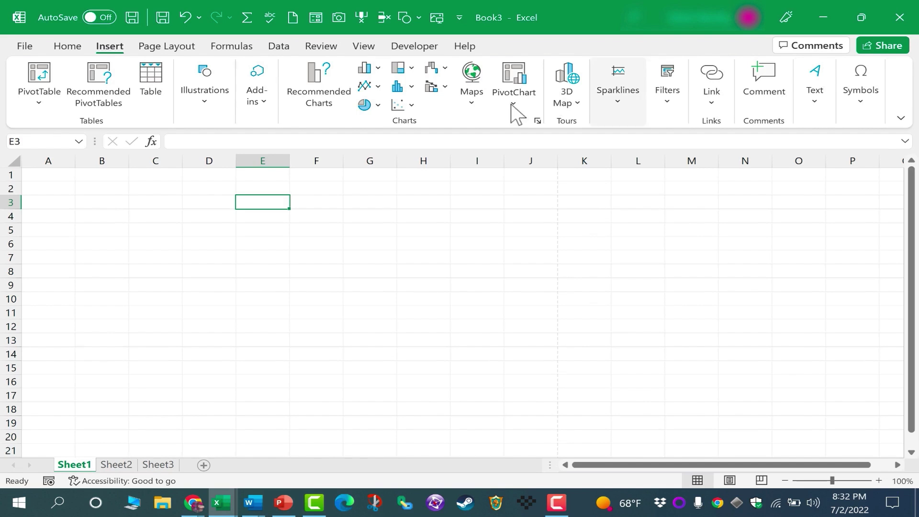
Step: Edit cell E3 in the formula bar, switch to the Home commands, and select cell C6
{"action": "left_click", "coordinate": [210, 142]}
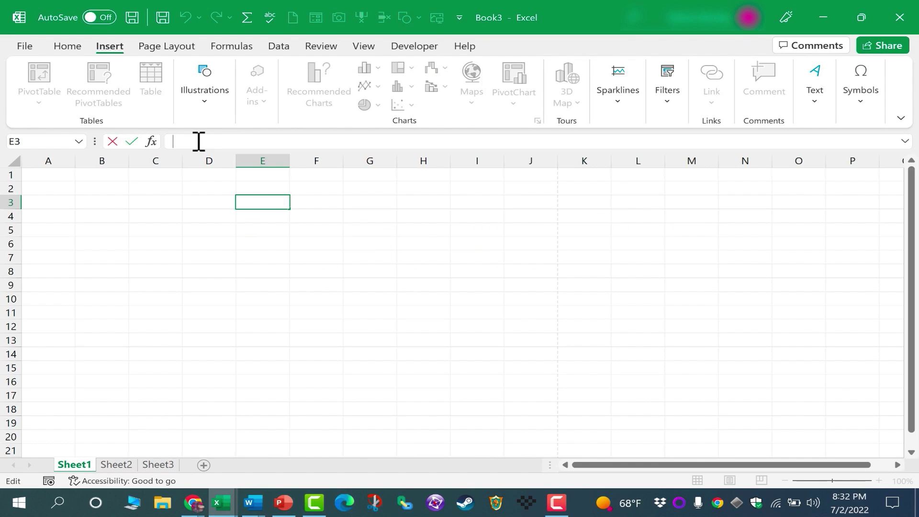
{"action": "left_click", "coordinate": [70, 45]}
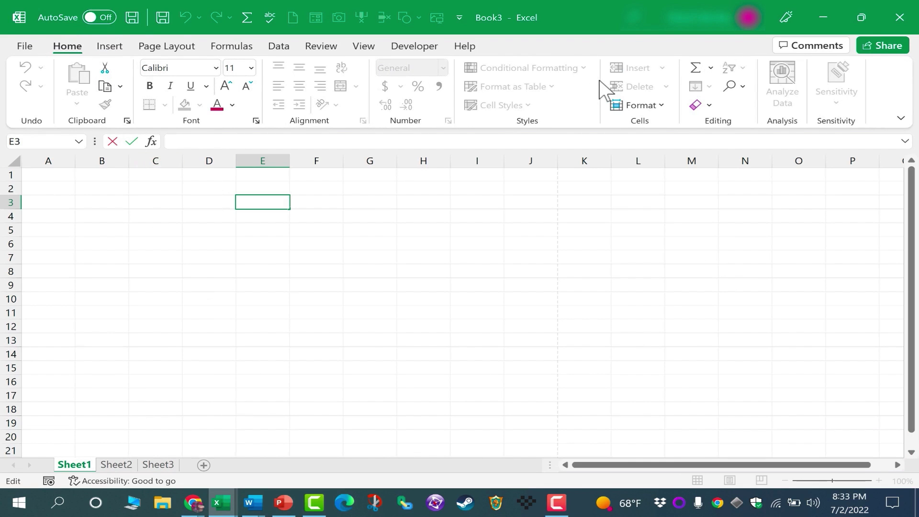
{"action": "left_click", "coordinate": [155, 243]}
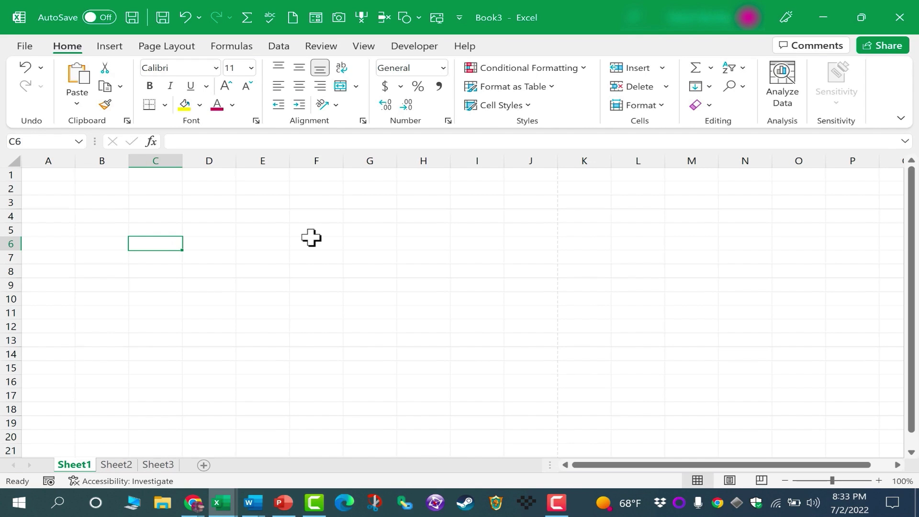
Step: Save As into the Documents folder with the file name 'Excel for Beginners - Complete'
{"action": "left_click", "coordinate": [25, 47]}
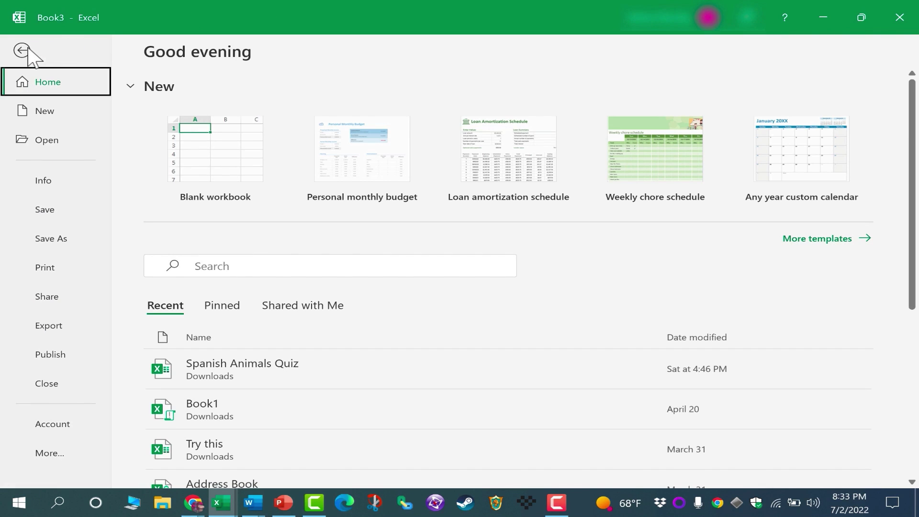
{"action": "left_click", "coordinate": [50, 228]}
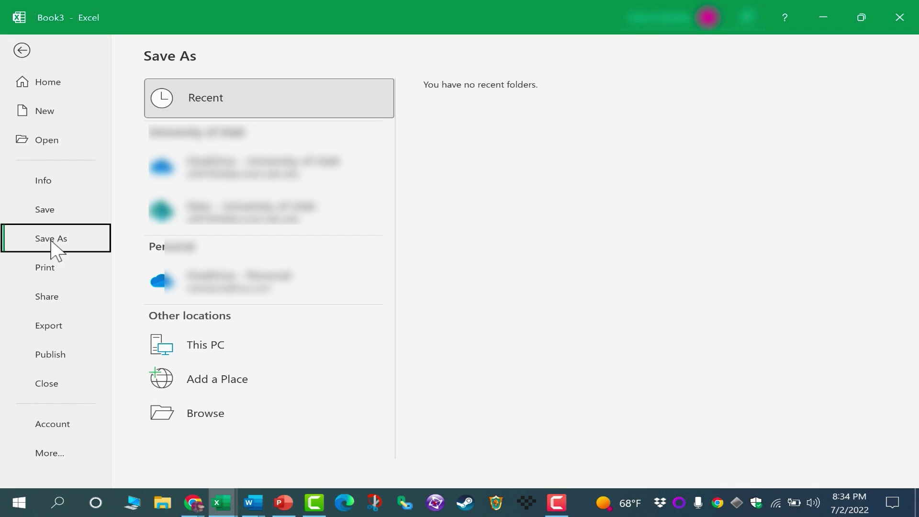
{"action": "left_click", "coordinate": [205, 415]}
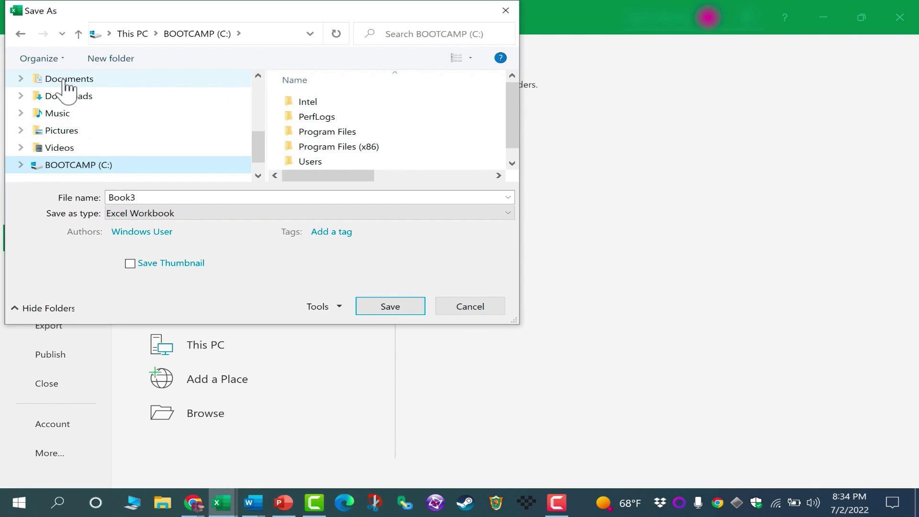
{"action": "left_click", "coordinate": [68, 82]}
{"action": "type", "text": "Excel for Beginners - Complete"}
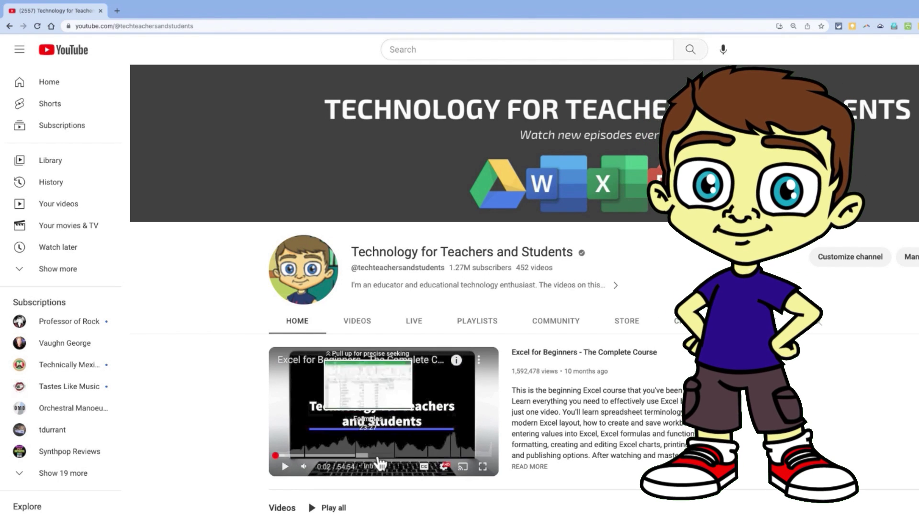
Step: Open the Excel for Beginners complete course video and expand its full description
{"action": "left_click", "coordinate": [551, 355]}
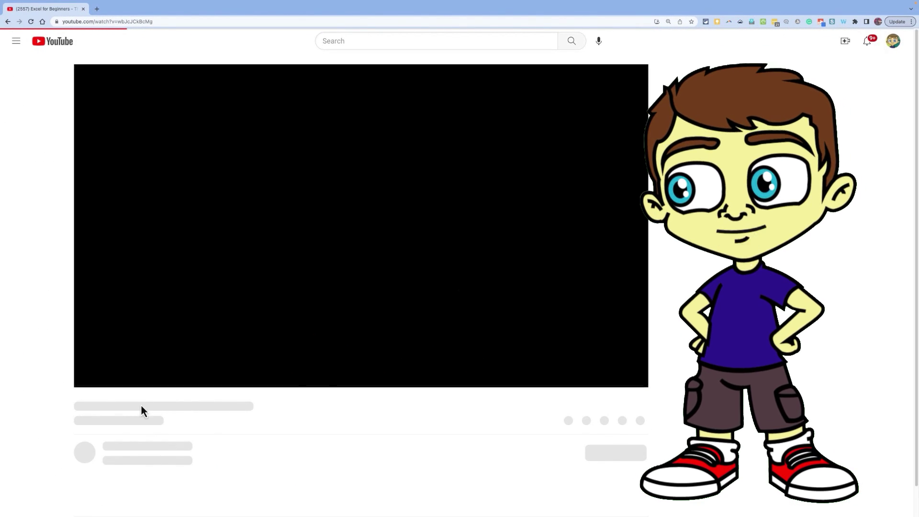
{"action": "scroll", "coordinate": [393, 334], "scroll_direction": "down", "scroll_amount": 1}
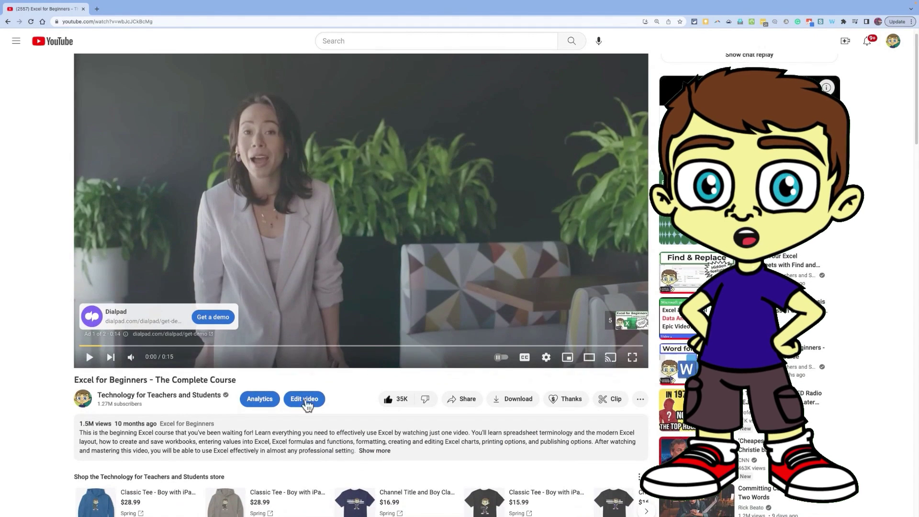
{"action": "left_click", "coordinate": [386, 455]}
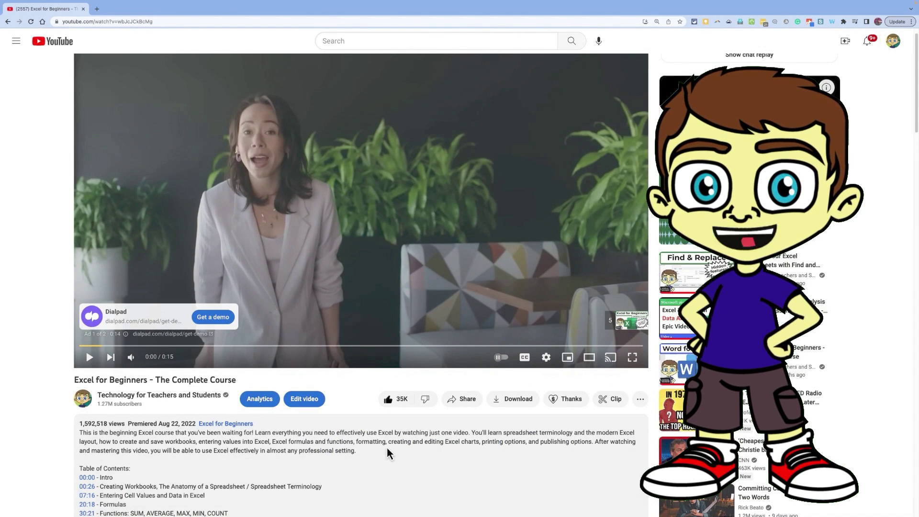
{"action": "scroll", "coordinate": [386, 450], "scroll_direction": "down", "scroll_amount": 2}
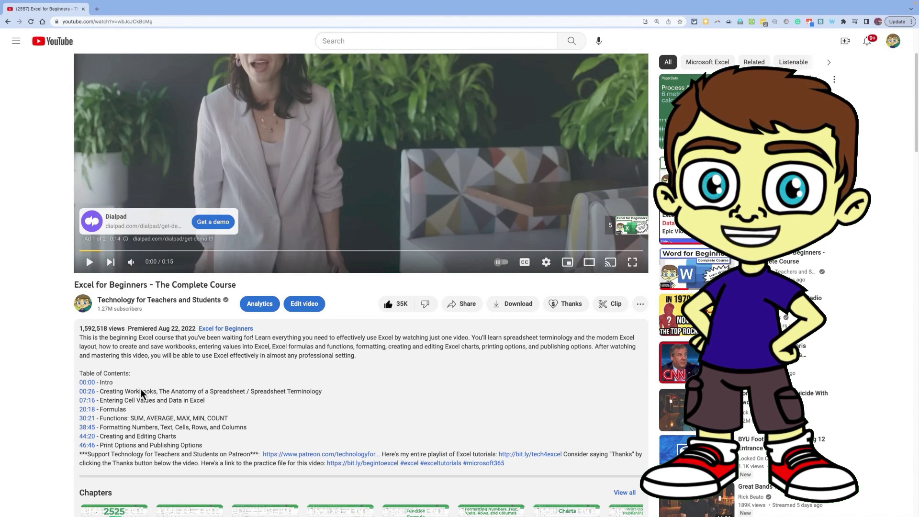
{"action": "scroll", "coordinate": [203, 364], "scroll_direction": "up", "scroll_amount": 3}
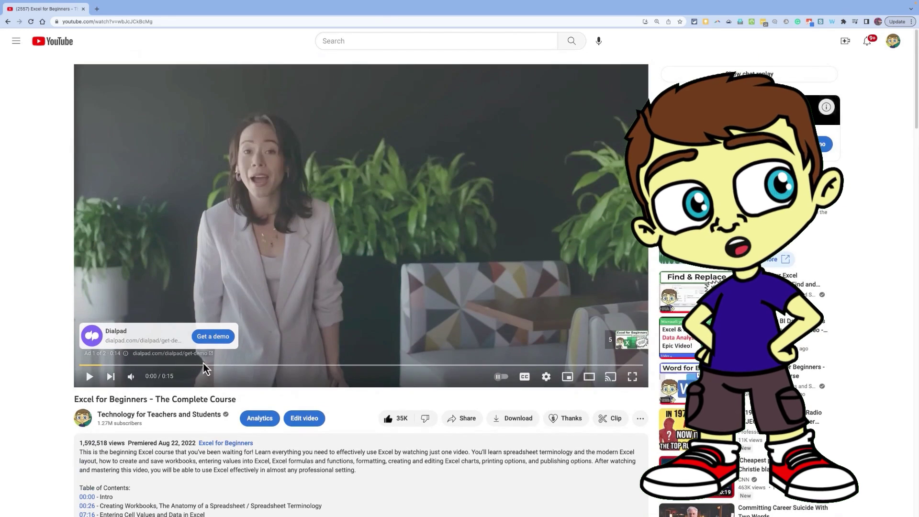
Step: Return to the channel home page and scroll down to its Videos and Excel rows
{"action": "left_click", "coordinate": [9, 21]}
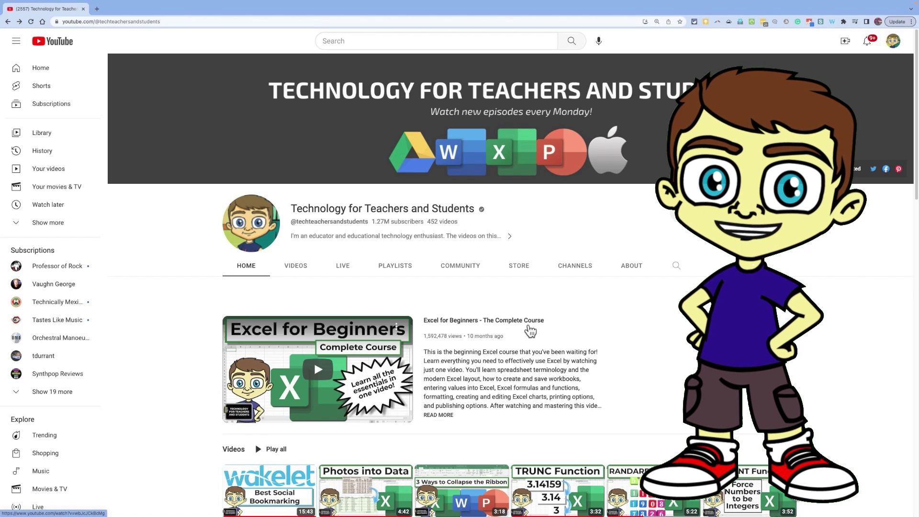
{"action": "scroll", "coordinate": [431, 336], "scroll_direction": "down", "scroll_amount": 3}
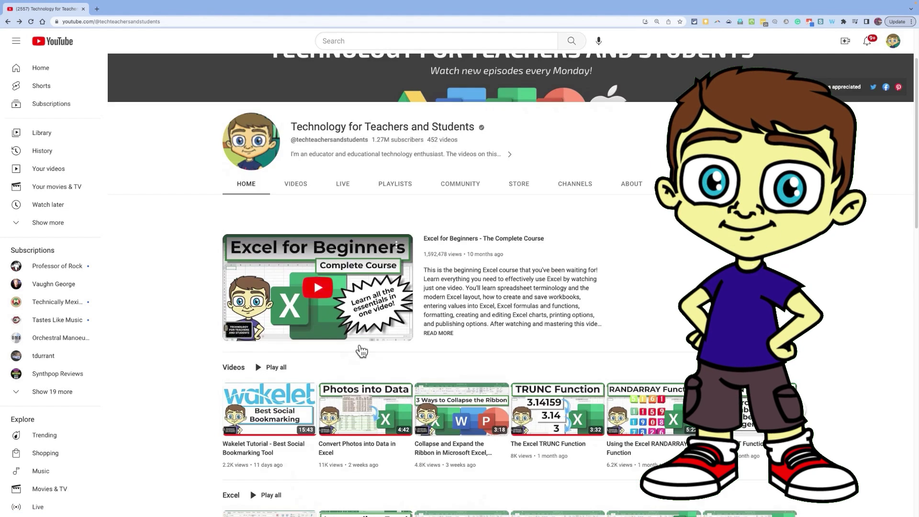
{"action": "scroll", "coordinate": [360, 346], "scroll_direction": "down", "scroll_amount": 1}
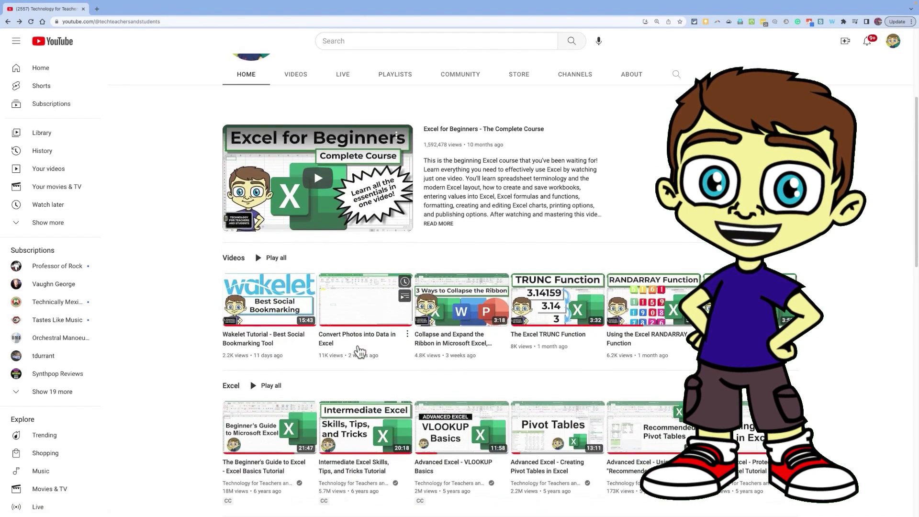
{"action": "scroll", "coordinate": [216, 390], "scroll_direction": "down", "scroll_amount": 2}
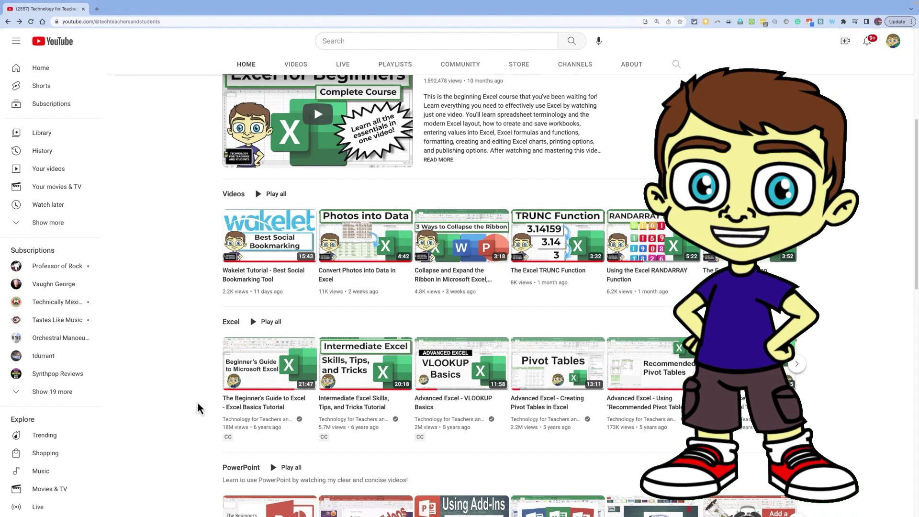
Step: Advance the Excel row to its next videos, including 3D Formulas and Data Validation
{"action": "mouse_move", "coordinate": [254, 436]}
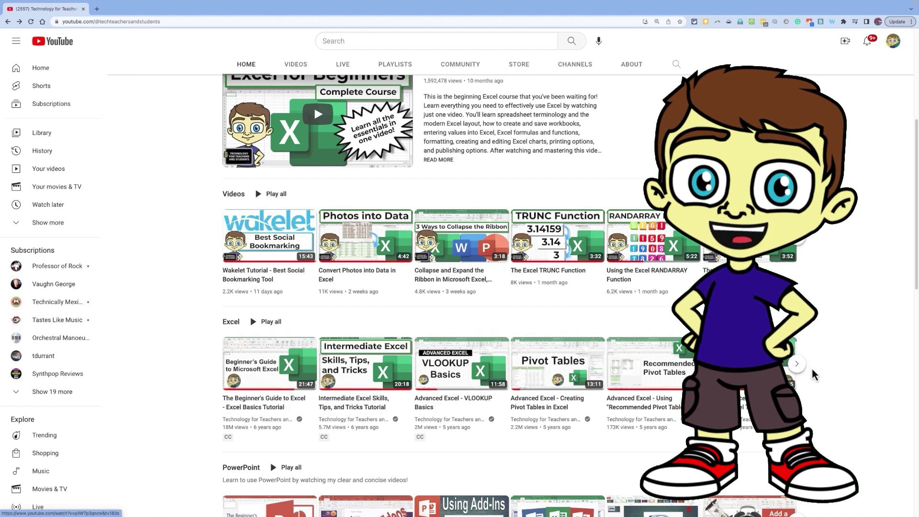
{"action": "left_click", "coordinate": [797, 364]}
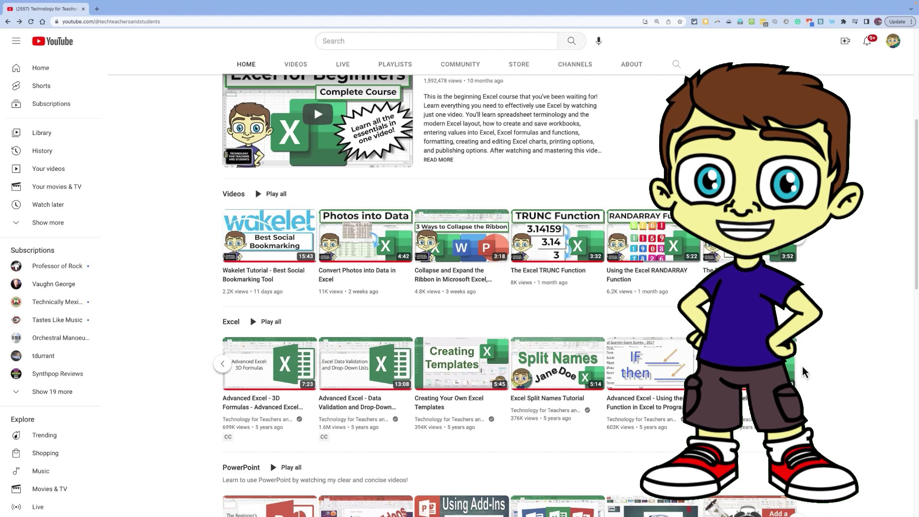
{"action": "scroll", "coordinate": [506, 296], "scroll_direction": "down", "scroll_amount": 1}
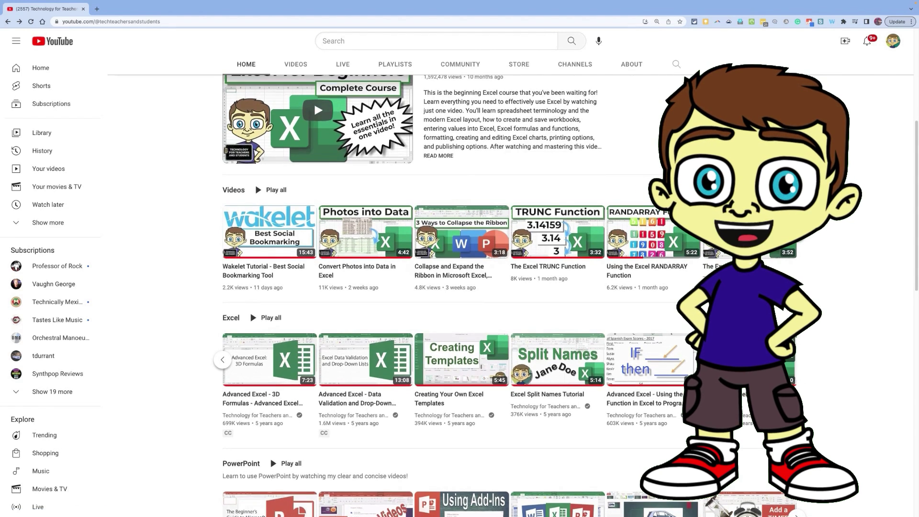
{"action": "scroll", "coordinate": [500, 350], "scroll_direction": "up", "scroll_amount": 6}
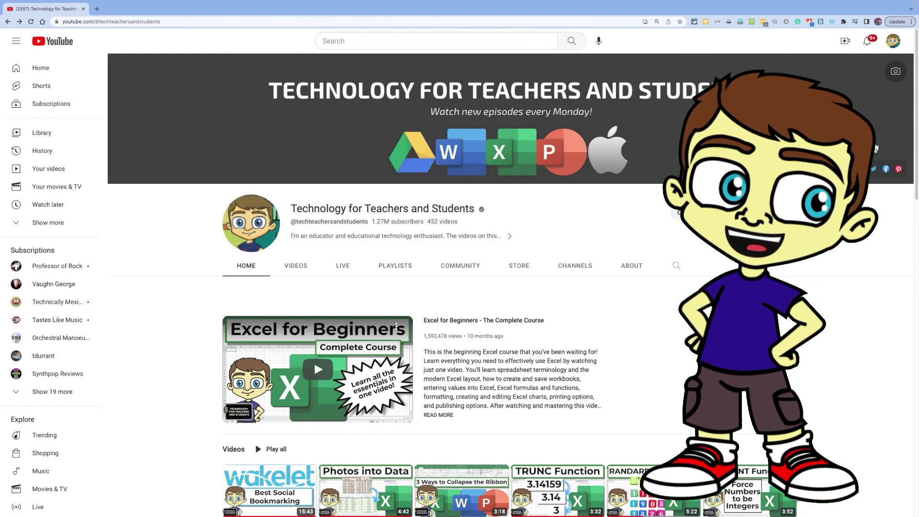
Step: Play the New Excel Videos playlist, pause 'Convert Photos into Data in Excel', and go back
{"action": "left_click_drag", "start_coordinate": [915, 120], "coordinate": [912, 426]}
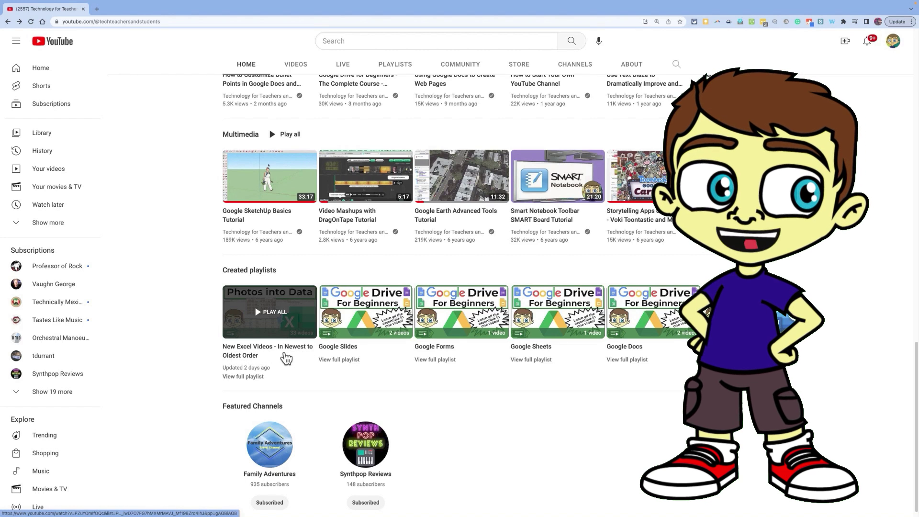
{"action": "left_click", "coordinate": [246, 354]}
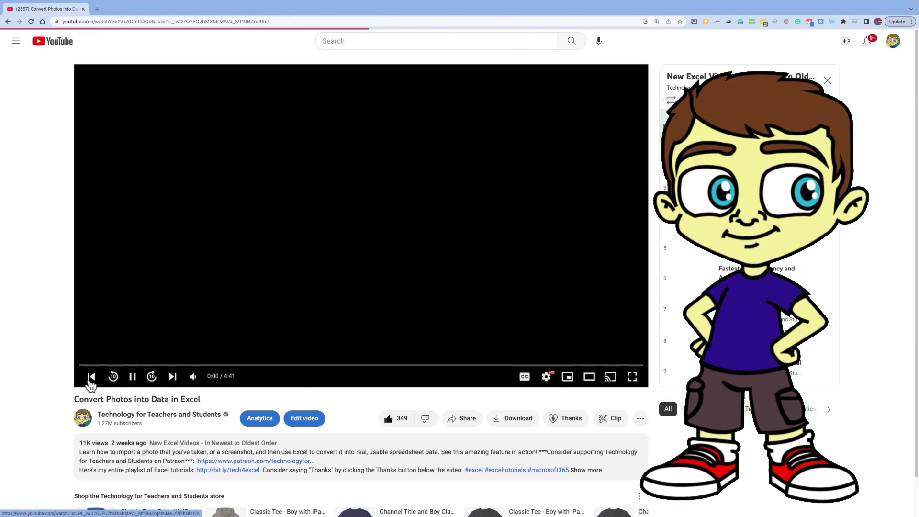
{"action": "left_click", "coordinate": [516, 221]}
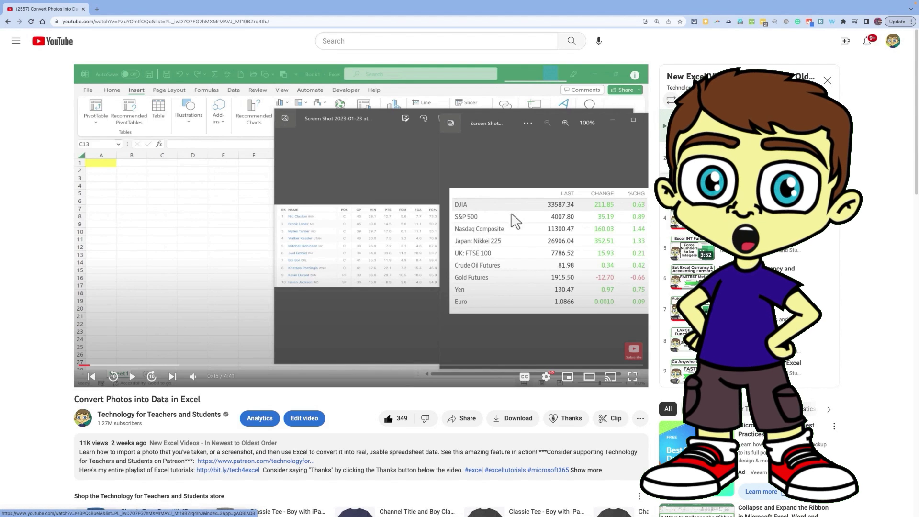
{"action": "left_click", "coordinate": [8, 23]}
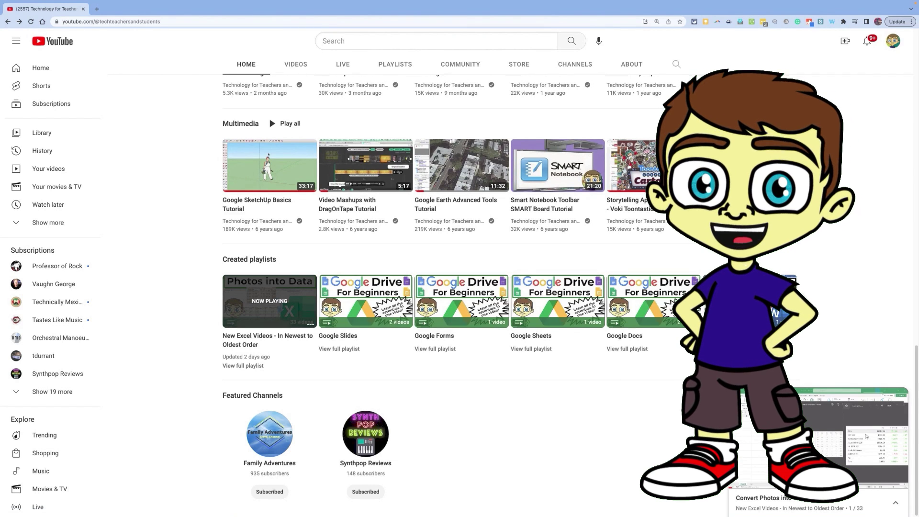
Step: Page through created playlists, then browse the Playlists page: Complete Courses, Intermediate Excel, Excel for Mac
{"action": "left_click", "coordinate": [797, 301]}
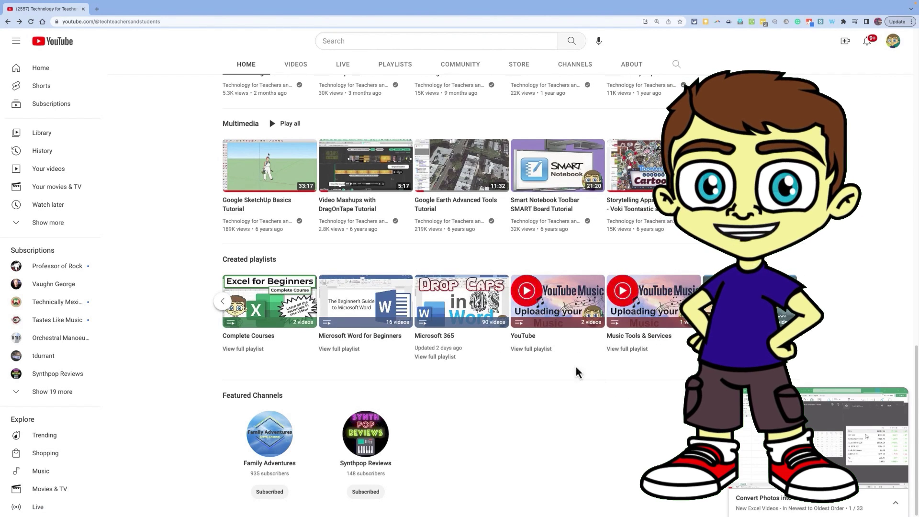
{"action": "scroll", "coordinate": [314, 351], "scroll_direction": "up", "scroll_amount": 15}
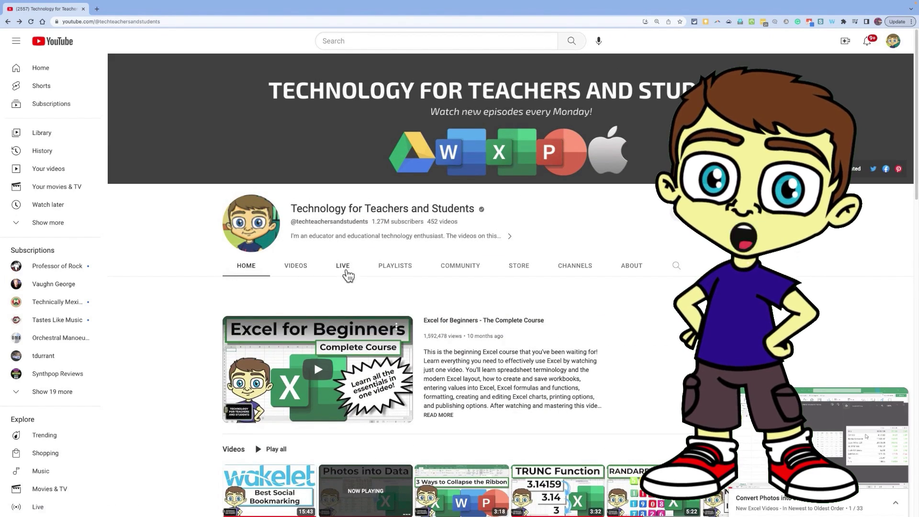
{"action": "left_click", "coordinate": [405, 271]}
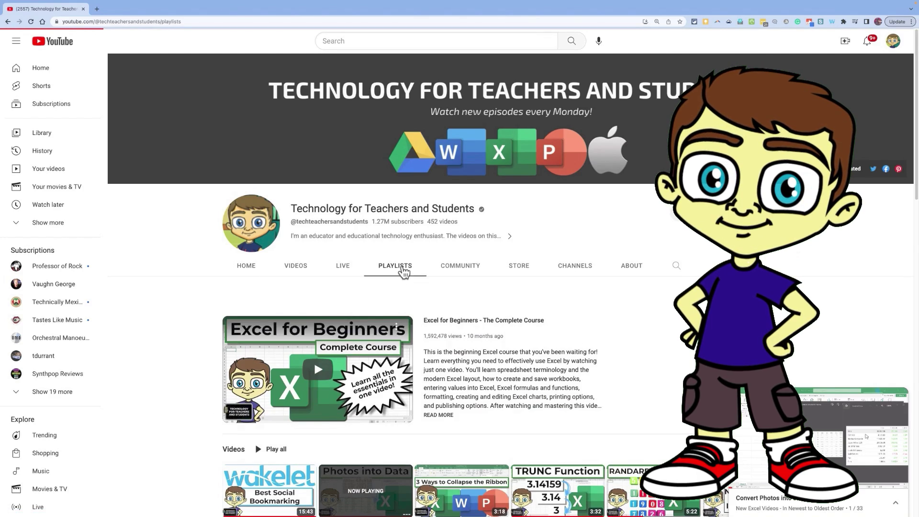
{"action": "scroll", "coordinate": [404, 271], "scroll_direction": "down", "scroll_amount": 2}
{"action": "scroll", "coordinate": [905, 250], "scroll_direction": "down", "scroll_amount": 5}
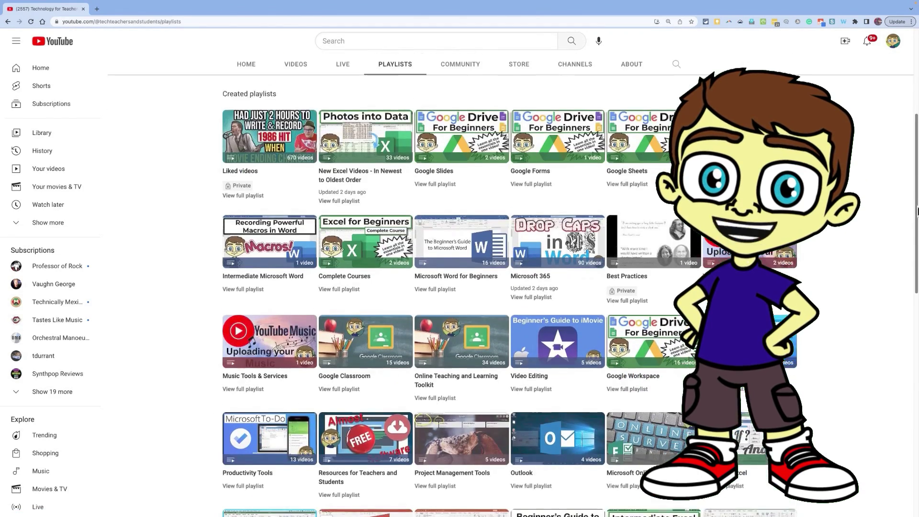
{"action": "scroll", "coordinate": [905, 250], "scroll_direction": "down", "scroll_amount": 2}
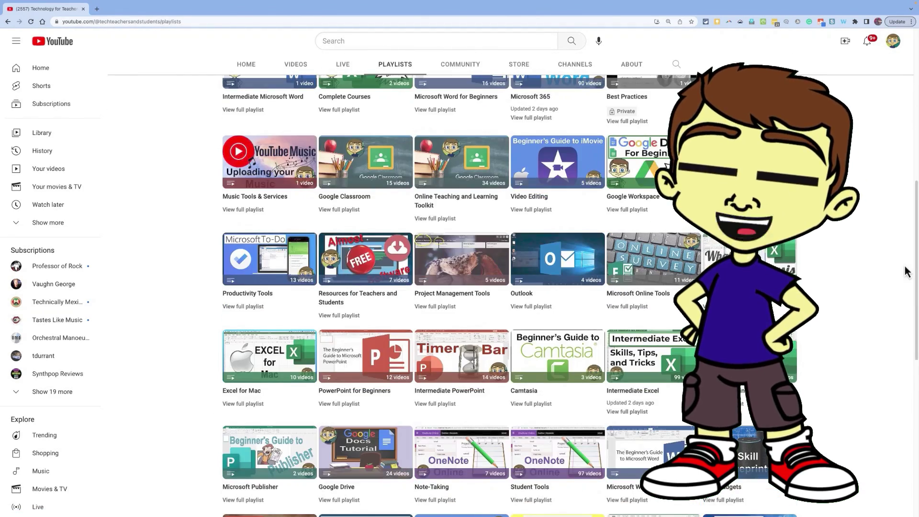
{"action": "mouse_move", "coordinate": [650, 346]}
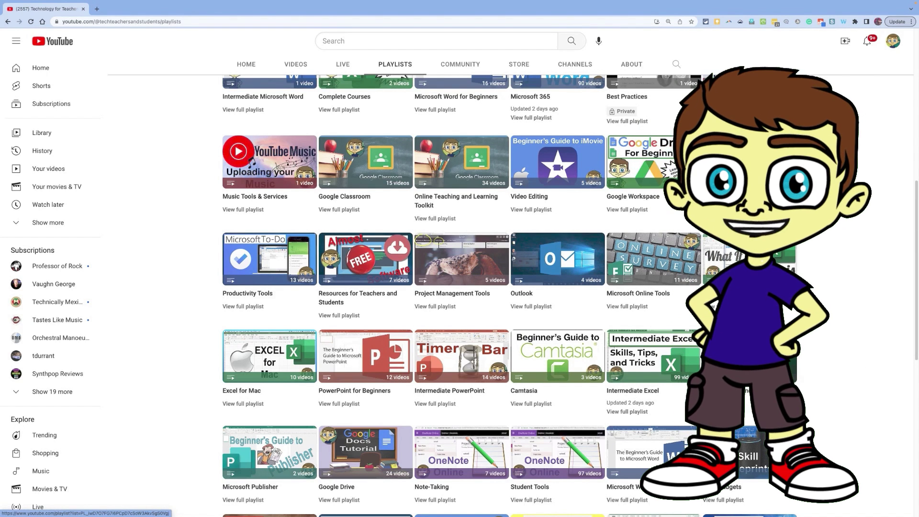
{"action": "mouse_move", "coordinate": [650, 404]}
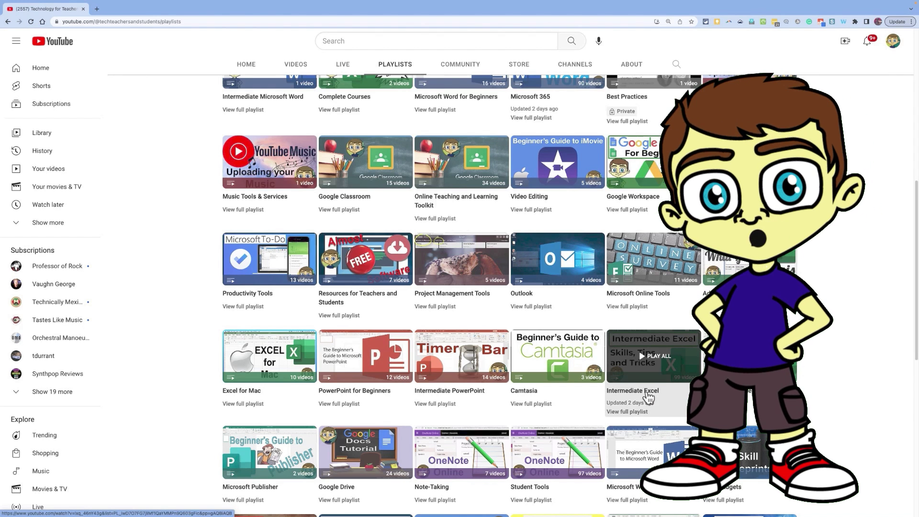
Step: Start the Excel for Beginners - The Complete Course video from the playlist and pause it
{"action": "left_click", "coordinate": [647, 393]}
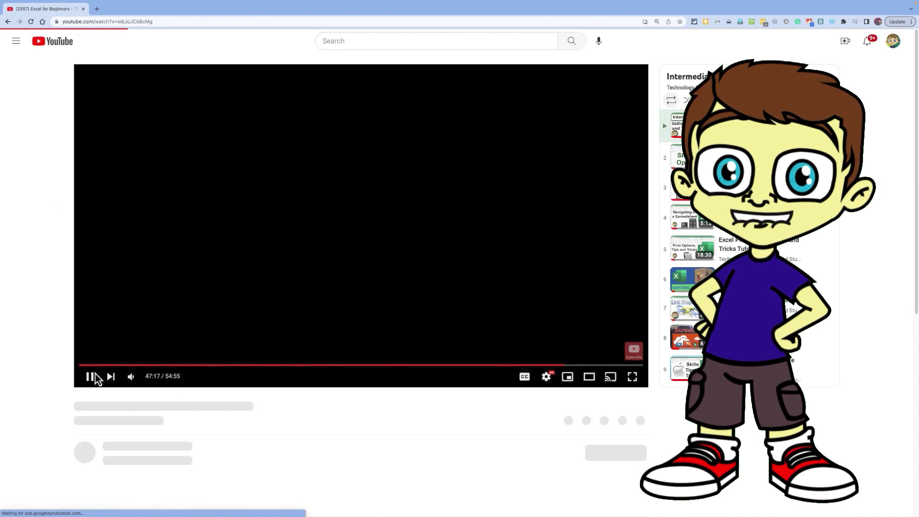
{"action": "left_click", "coordinate": [91, 376]}
{"action": "scroll", "coordinate": [364, 376], "scroll_direction": "down", "scroll_amount": 1}
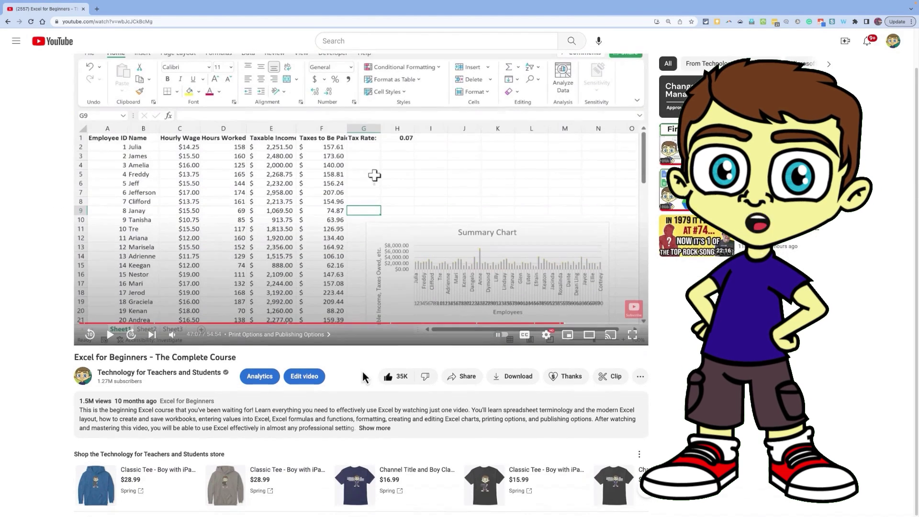
{"action": "scroll", "coordinate": [363, 371], "scroll_direction": "down", "scroll_amount": 3}
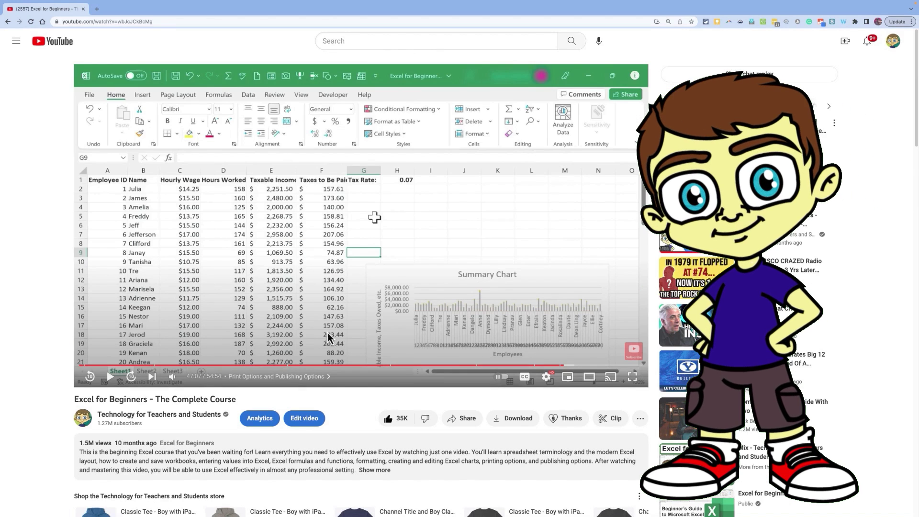
{"action": "scroll", "coordinate": [335, 304], "scroll_direction": "up", "scroll_amount": 4}
{"action": "scroll", "coordinate": [354, 355], "scroll_direction": "down", "scroll_amount": 2}
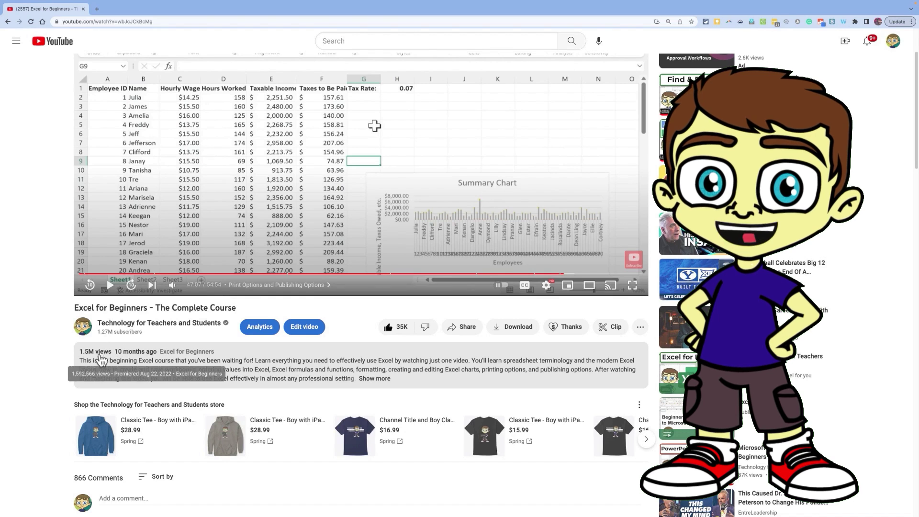
Step: Expand the description to its chapters and download the practice .xlsx via its bit.ly link
{"action": "left_click", "coordinate": [377, 380]}
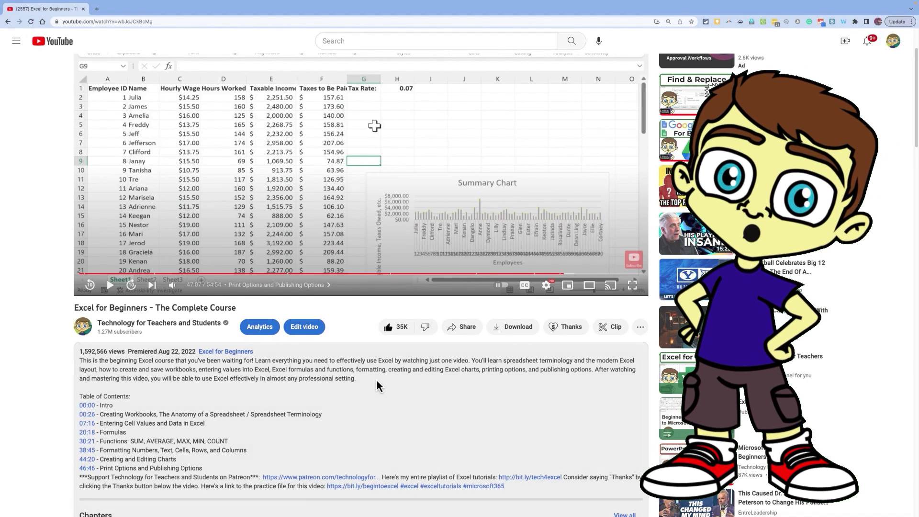
{"action": "scroll", "coordinate": [364, 382], "scroll_direction": "down", "scroll_amount": 1}
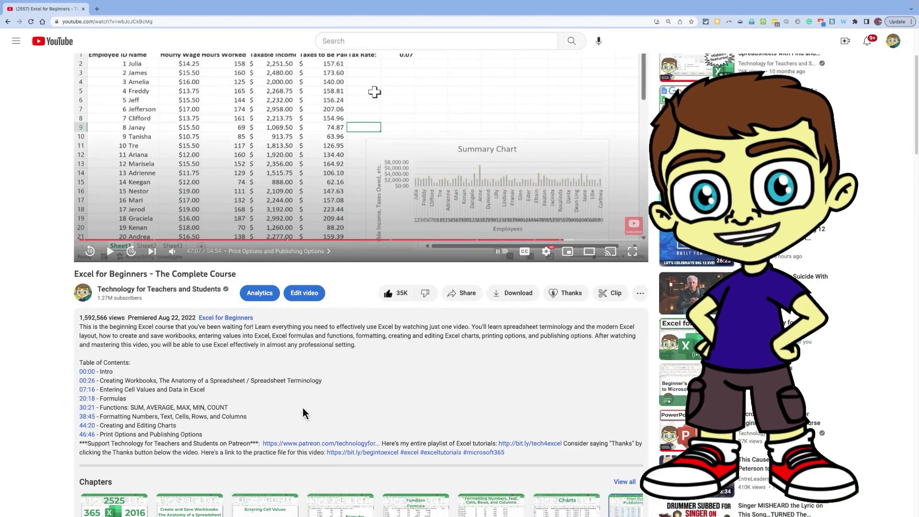
{"action": "scroll", "coordinate": [330, 406], "scroll_direction": "down", "scroll_amount": 3}
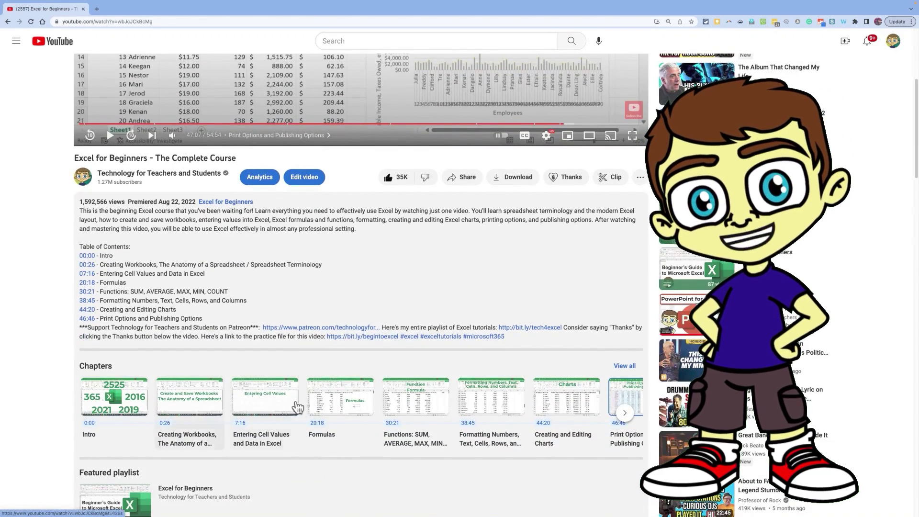
{"action": "scroll", "coordinate": [423, 411], "scroll_direction": "down", "scroll_amount": 3}
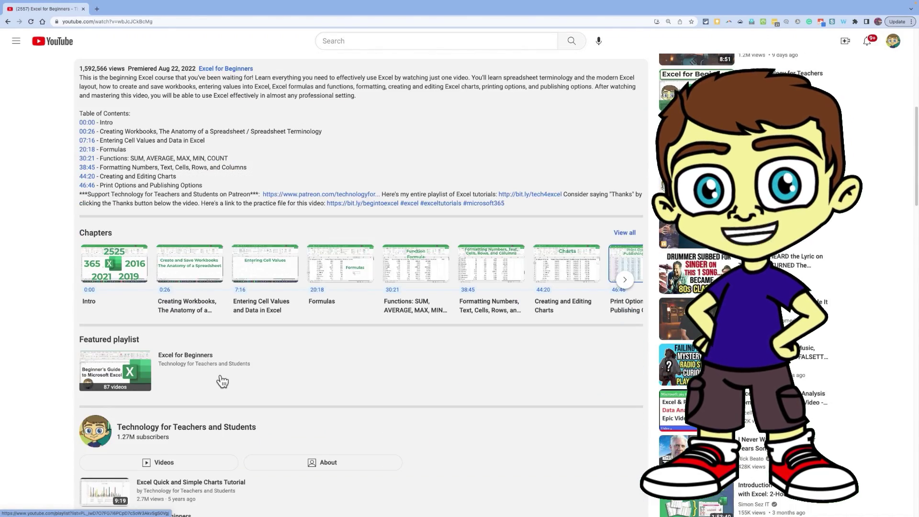
{"action": "scroll", "coordinate": [221, 375], "scroll_direction": "down", "scroll_amount": 4}
{"action": "scroll", "coordinate": [224, 372], "scroll_direction": "up", "scroll_amount": 8}
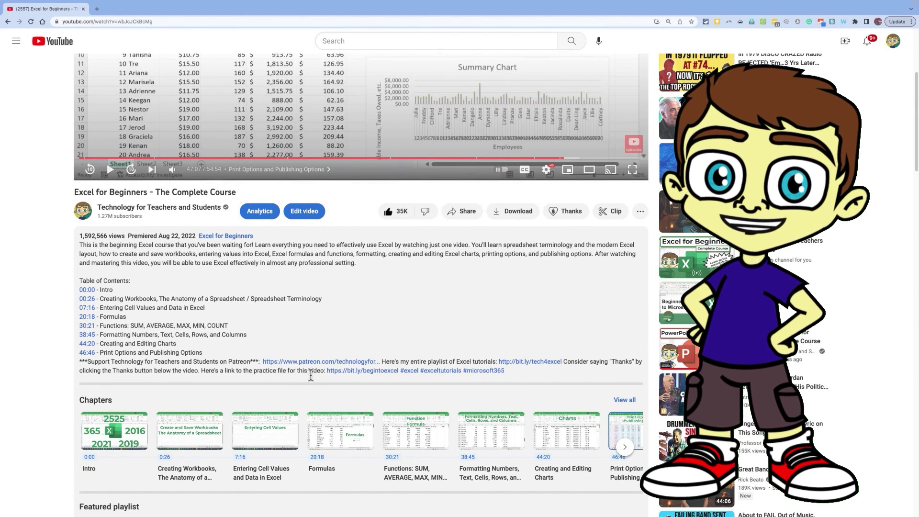
{"action": "left_click", "coordinate": [372, 372]}
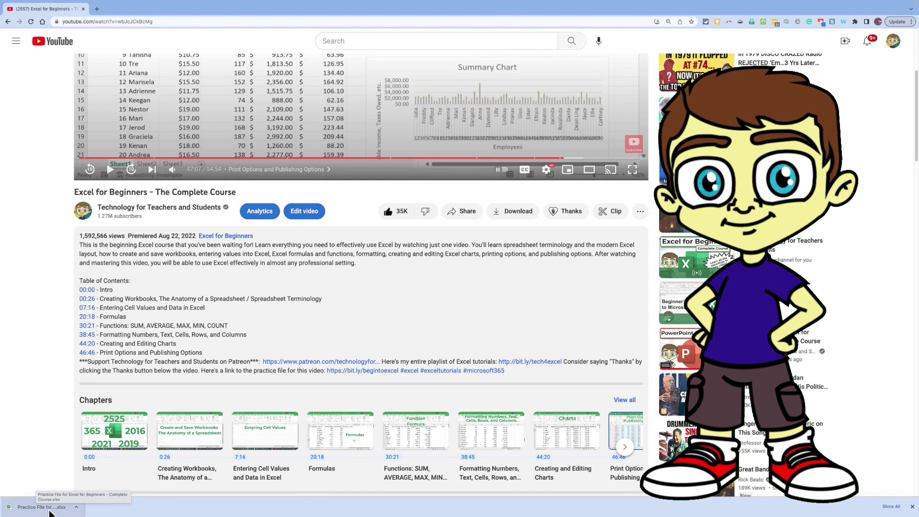
Step: Open the downloaded practice workbook, then switch back to the browser window
{"action": "left_click", "coordinate": [50, 507]}
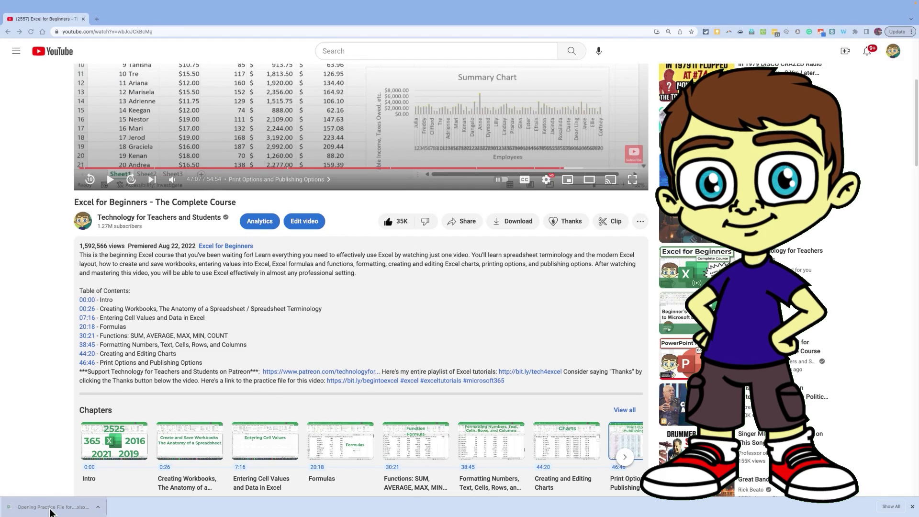
{"action": "key", "text": "ctrl+Up"}
{"action": "left_click", "coordinate": [486, 28]}
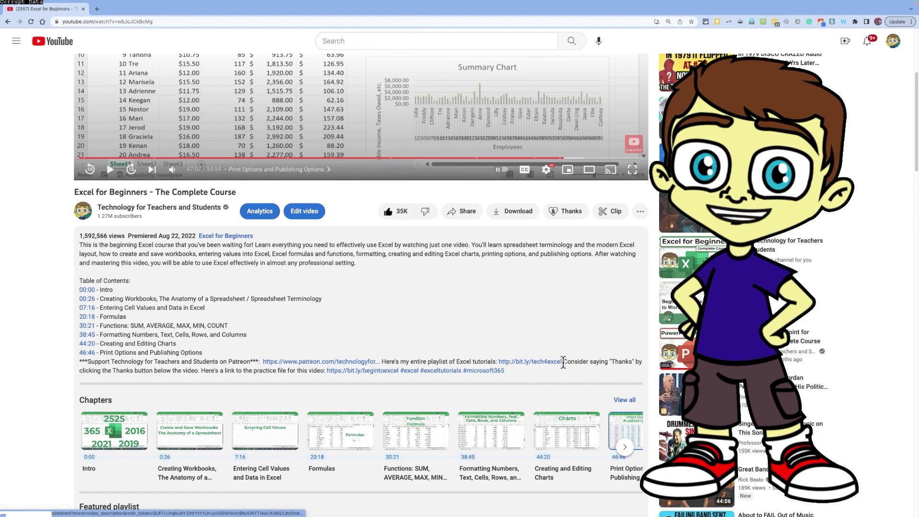
Step: Highlight the practice-file link address in the video description
{"action": "scroll", "coordinate": [402, 230], "scroll_direction": "down", "scroll_amount": 3}
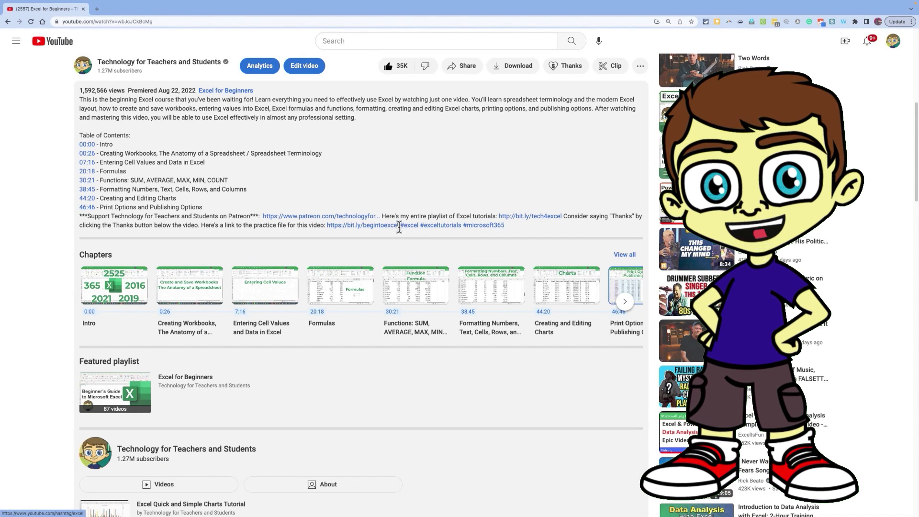
{"action": "left_click_drag", "start_coordinate": [399, 226], "coordinate": [327, 227]}
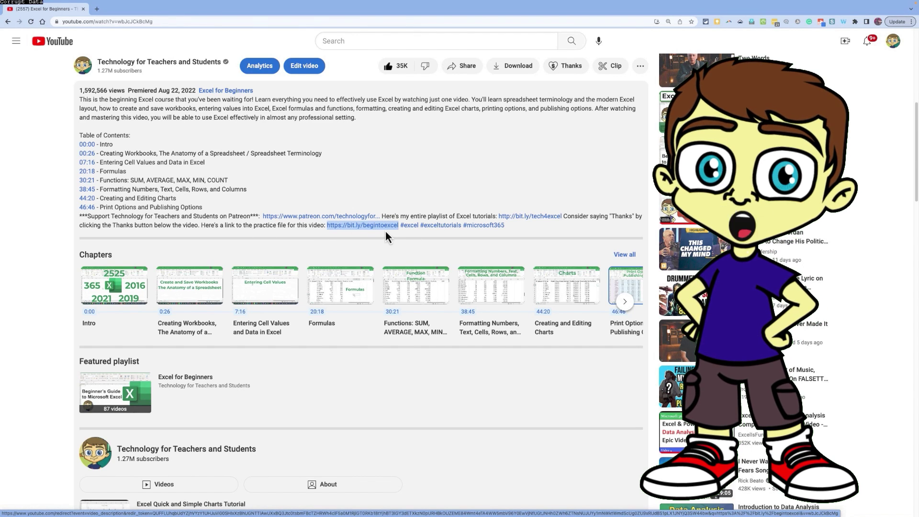
{"action": "scroll", "coordinate": [386, 234], "scroll_direction": "up", "scroll_amount": 7}
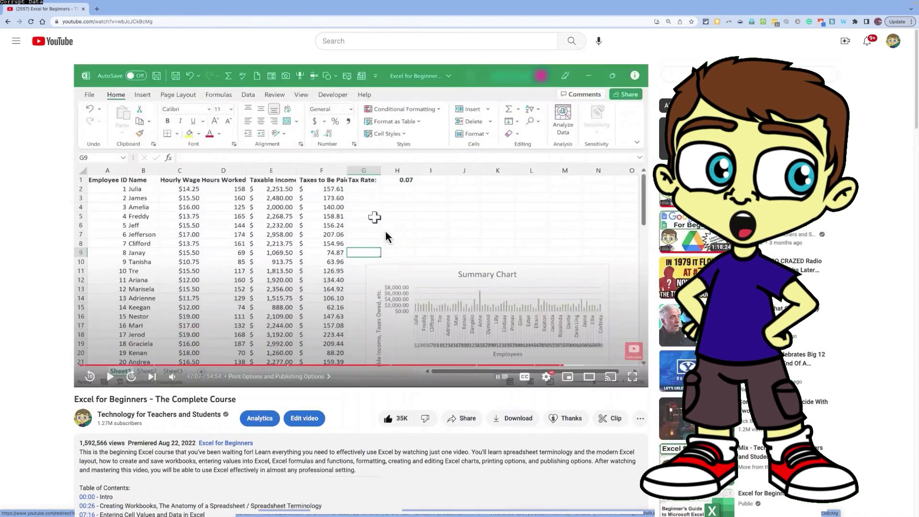
Step: Open a new browser tab for the Excel for Web video
{"action": "left_click", "coordinate": [98, 10]}
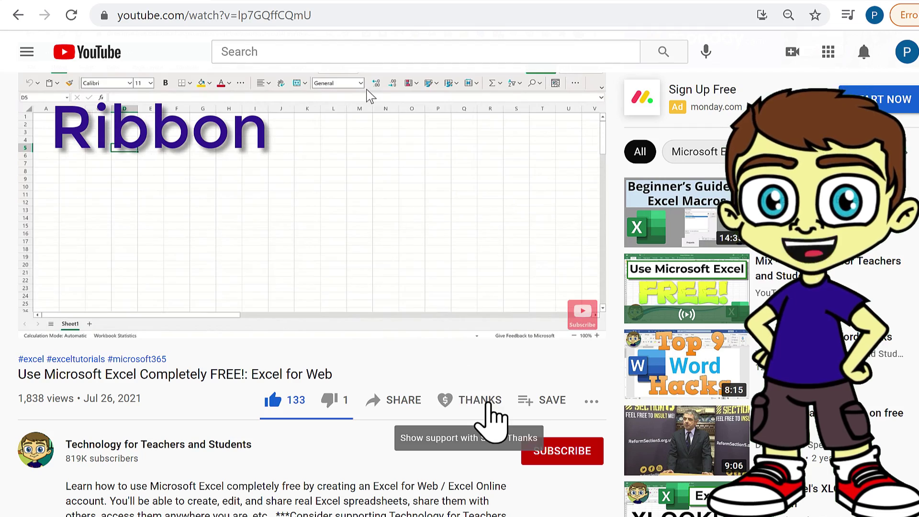
Step: Bring up Super Thanks for Technology for Teachers and Students from the THANKS button
{"action": "left_click", "coordinate": [488, 404]}
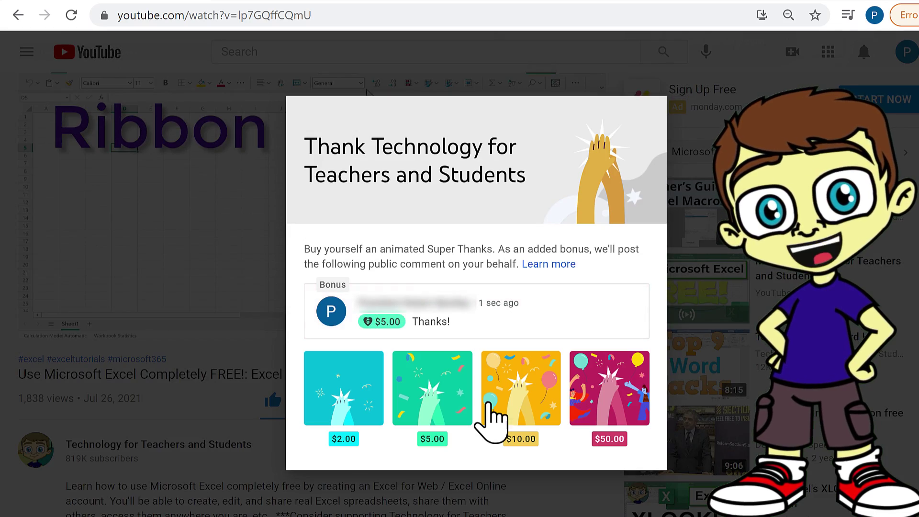